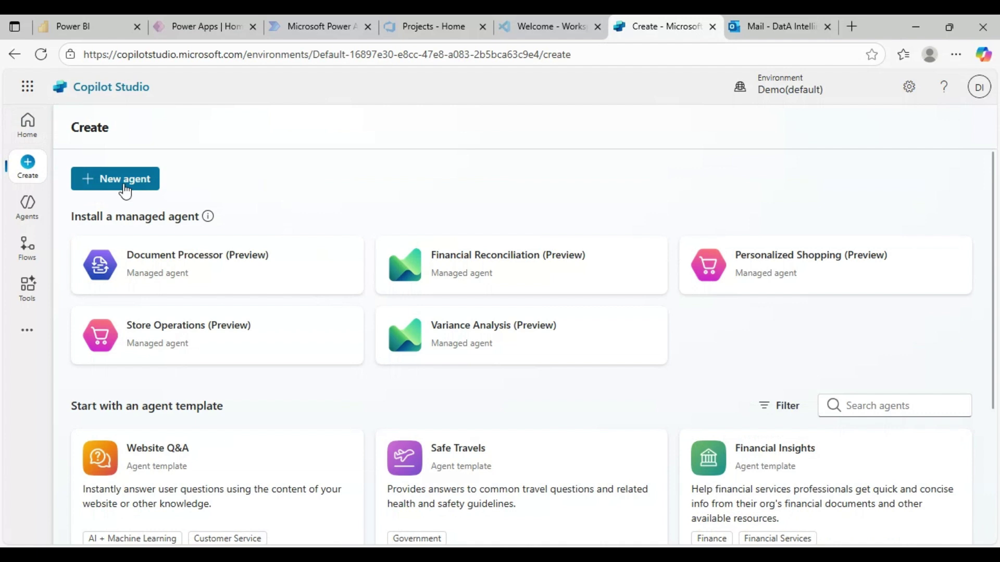
Step: Start a new agent and describe it as "create an Q&A agent which should answer questions on top of the document"
left_click(124, 186)
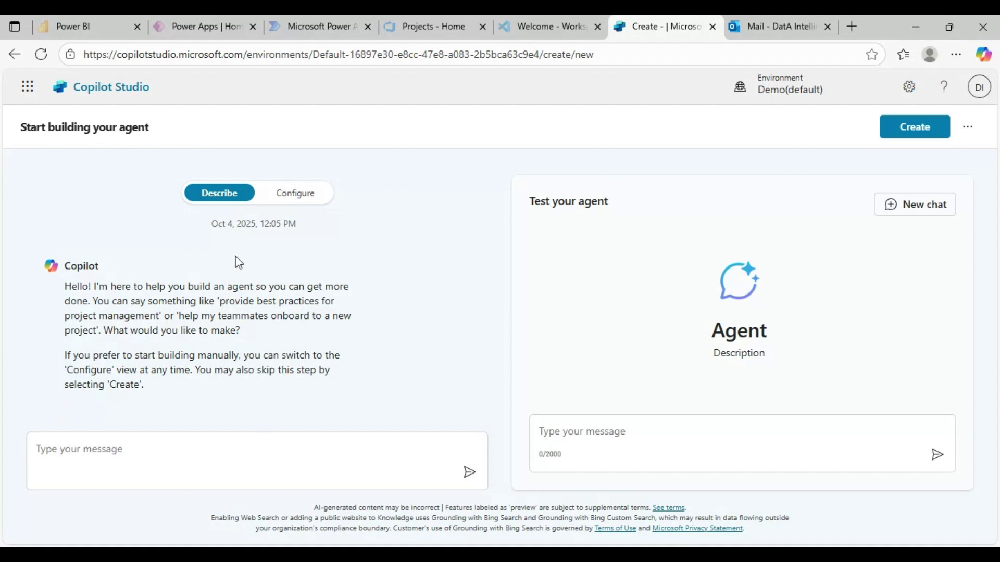
left_click(186, 452)
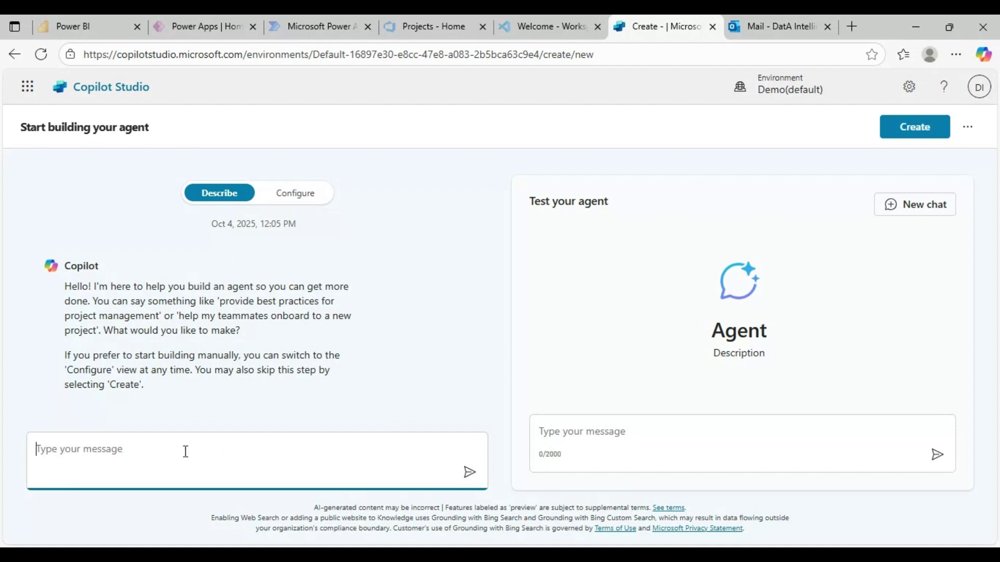
type("ct")
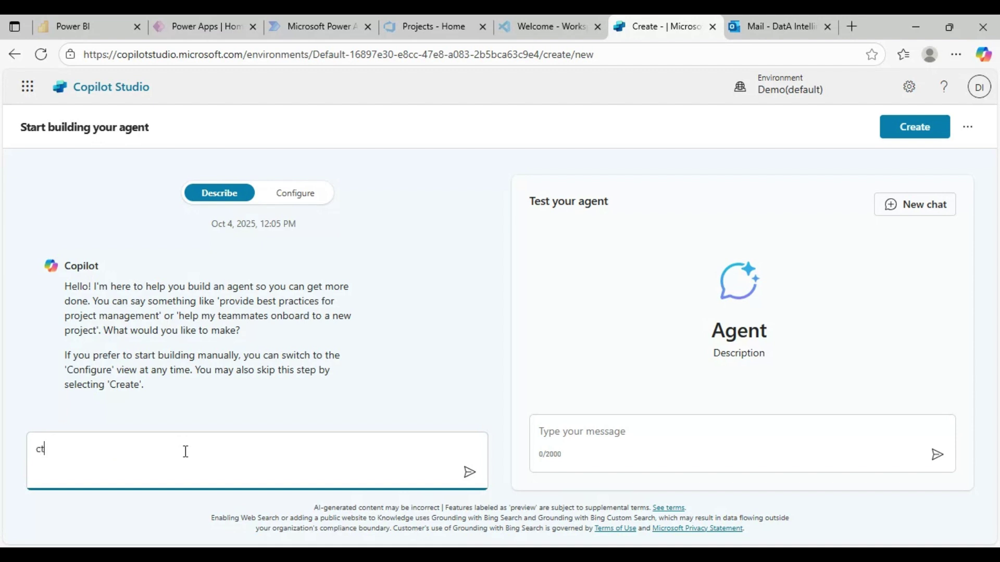
type("rte")
key("BackSpace")
key("BackSpace")
key("BackSpace")
type("eate an Q&A agent")
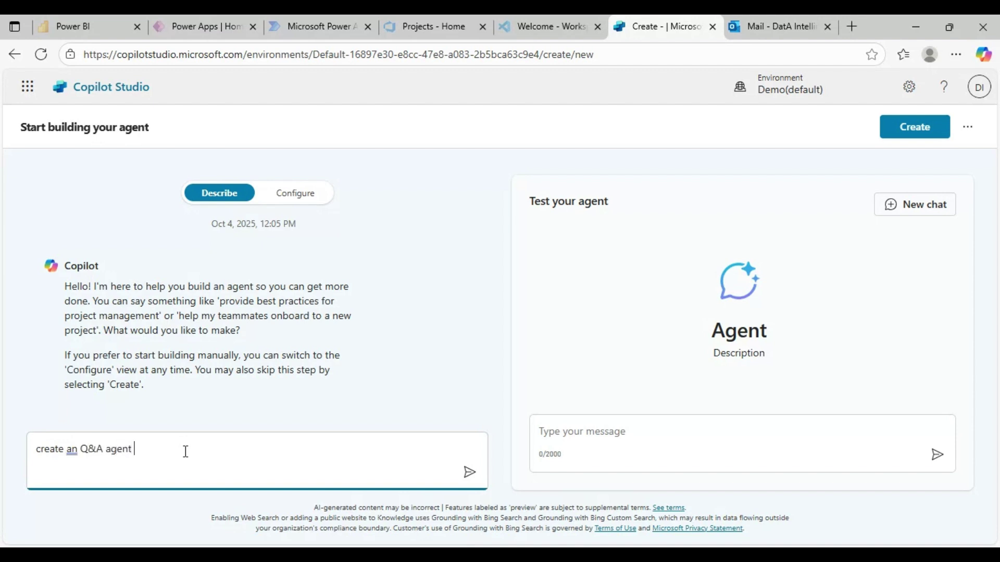
type(" which should answer questions")
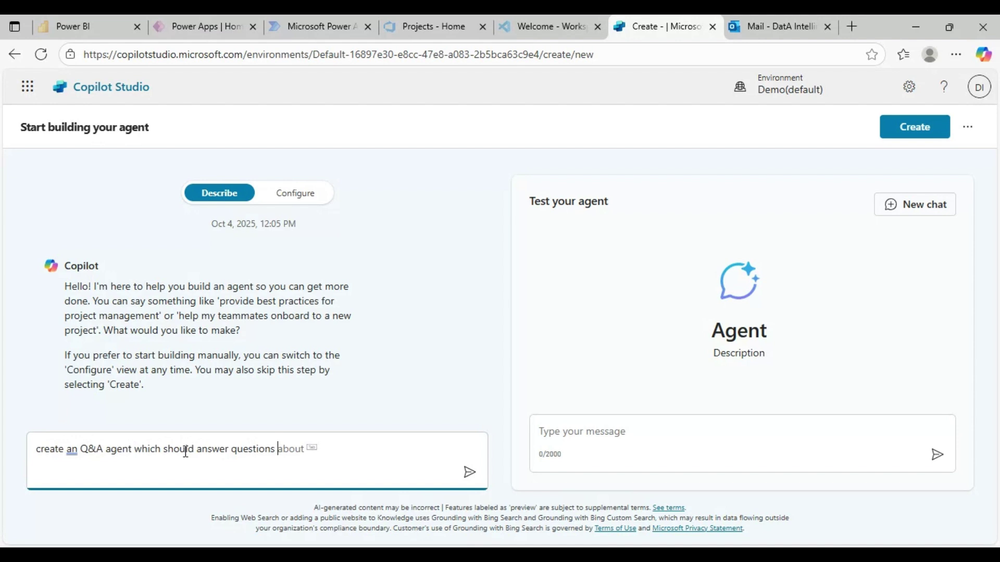
type("on top fo")
type(" th")
type("the")
key("BackSpace")
type("docume")
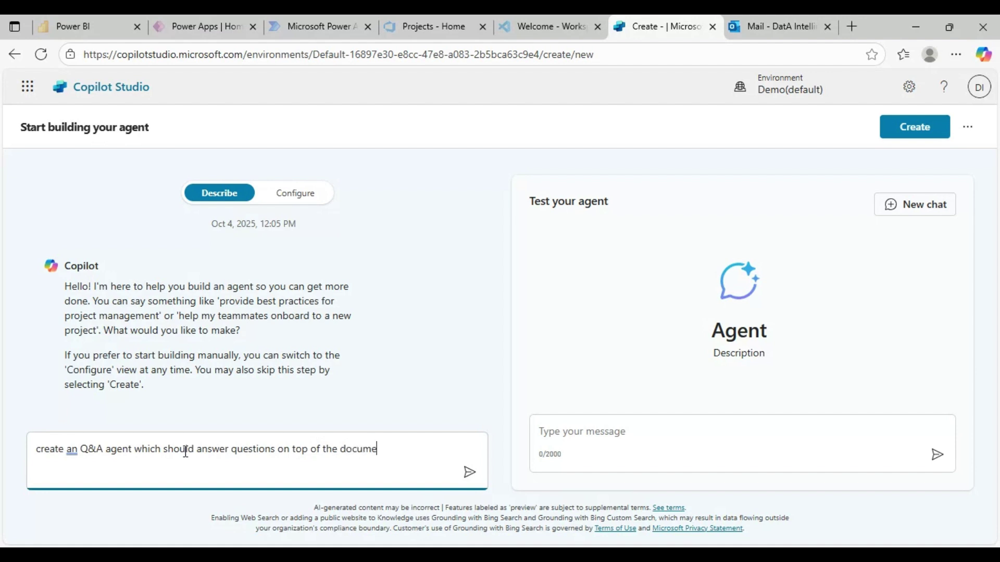
type("nt")
Step: Extend the description with "and name it as Document Q&A Assistant" and send it to Copilot
type(", an")
type("and name it as ")
type("Dicumet")
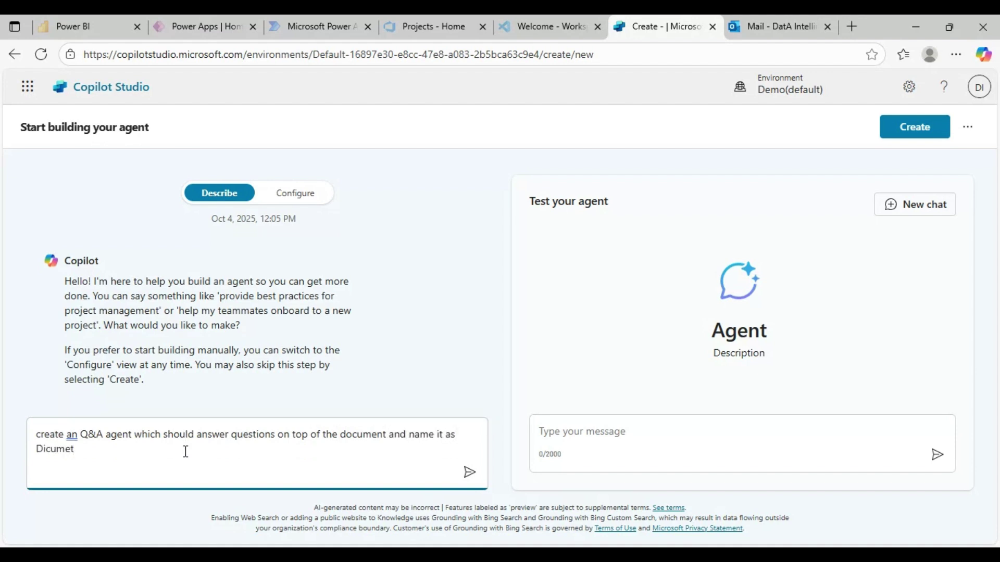
key("BackSpace")
key("BackSpace")
key("BackSpace")
key("BackSpace")
key("BackSpace")
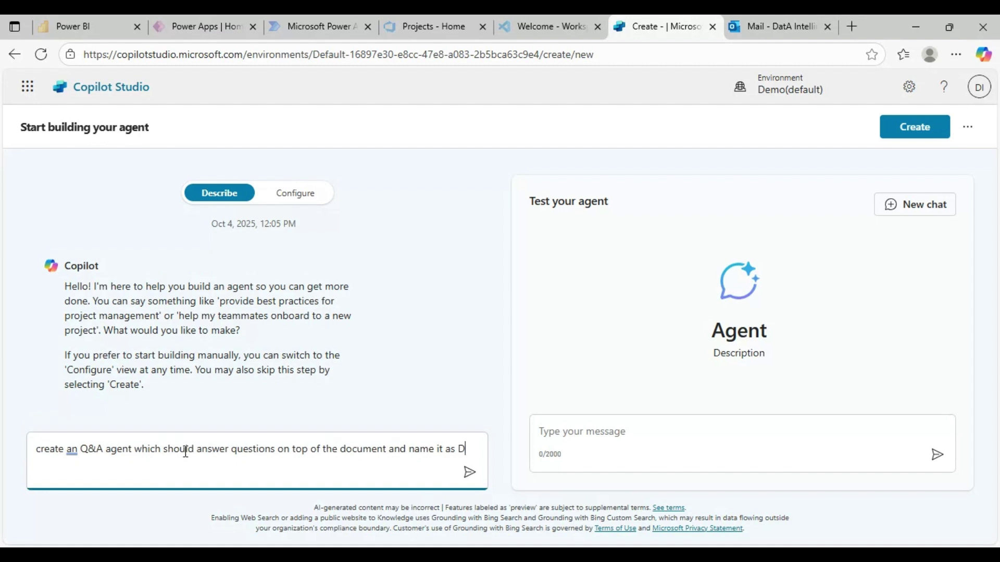
type("ocument ")
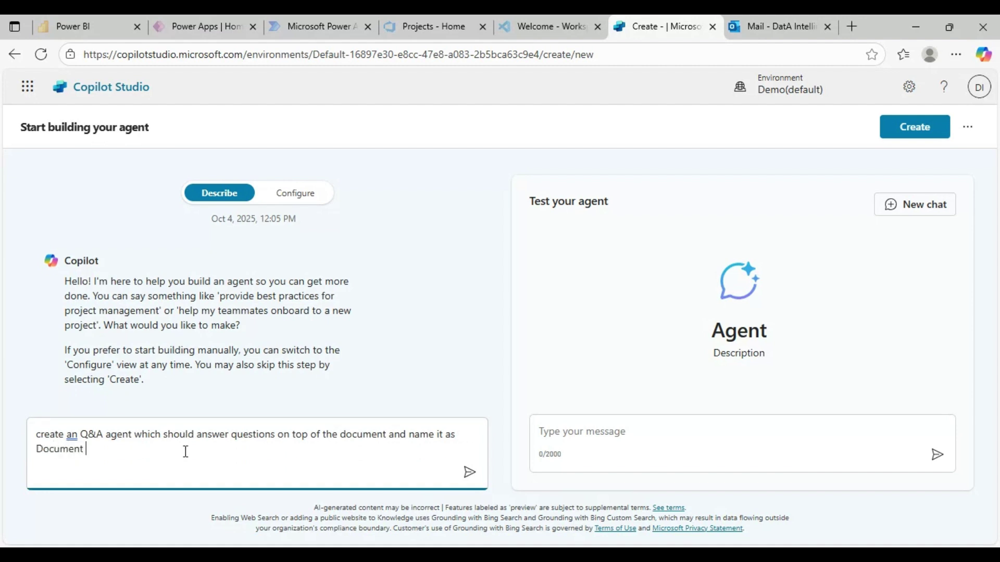
type("Q&A ASSI")
key("BackSpace")
key("BackSpace")
key("BackSpace")
type("SSIssistan")
key("Return")
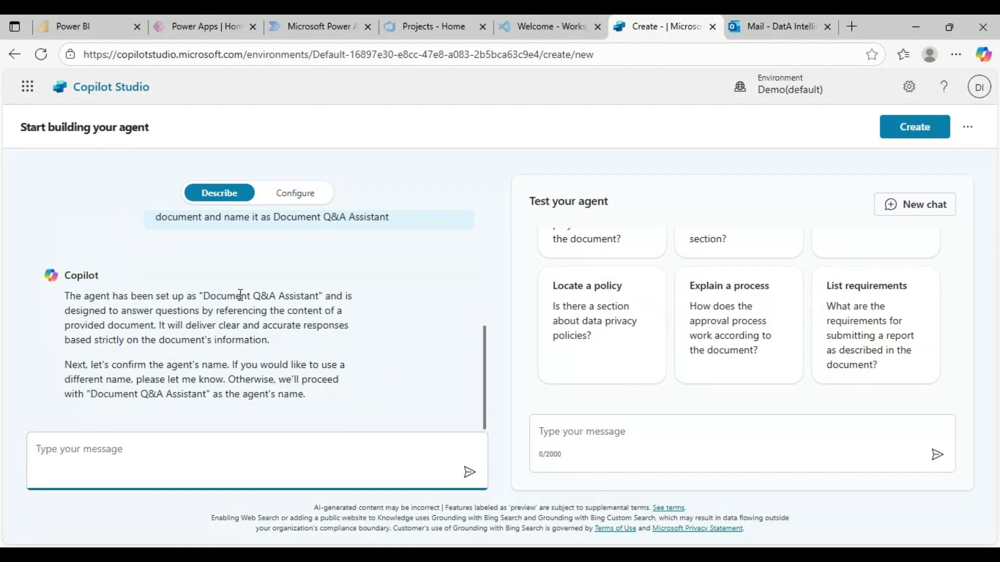
left_click_drag(210, 296, 319, 295)
scroll(685, 330, "up", 5)
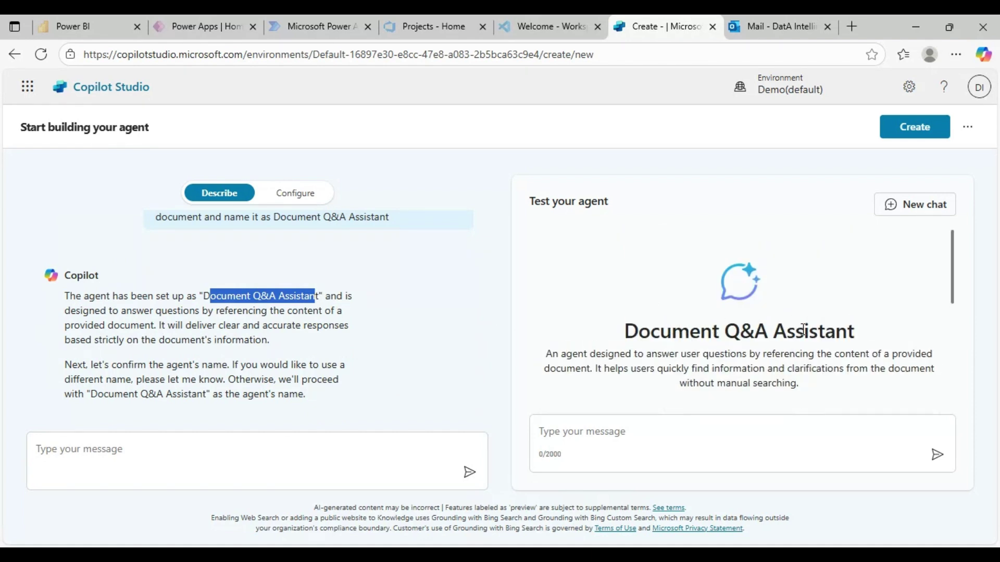
scroll(745, 337, "down", 2)
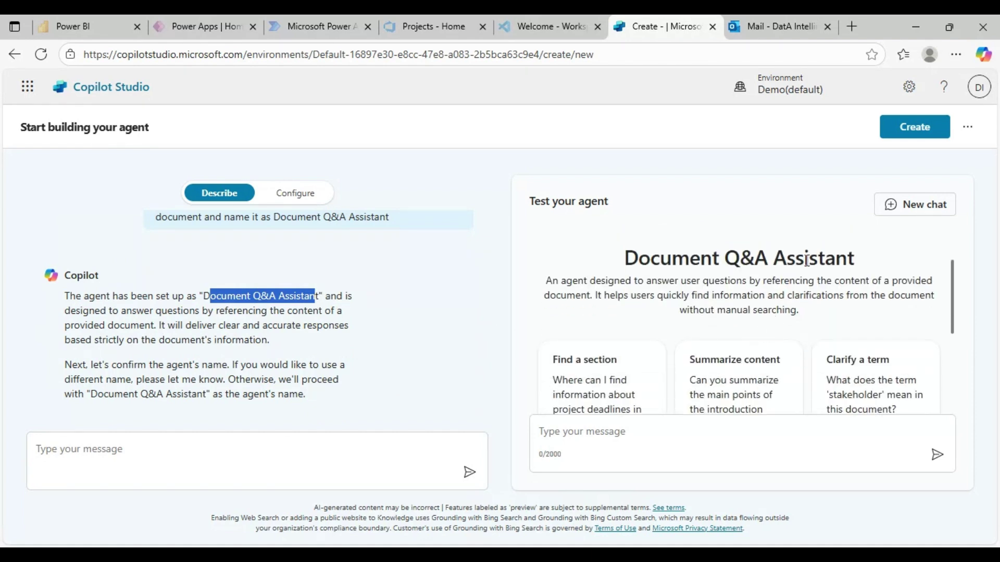
left_click(248, 361)
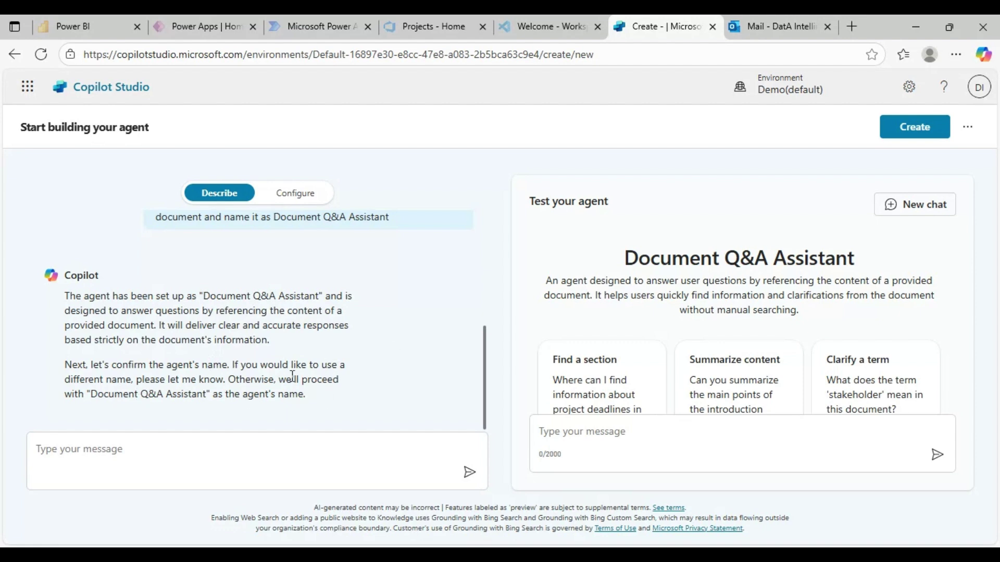
Step: Send Copilot the instruction "do not assume answers , strictly answer based on content of the document"
left_click(250, 453)
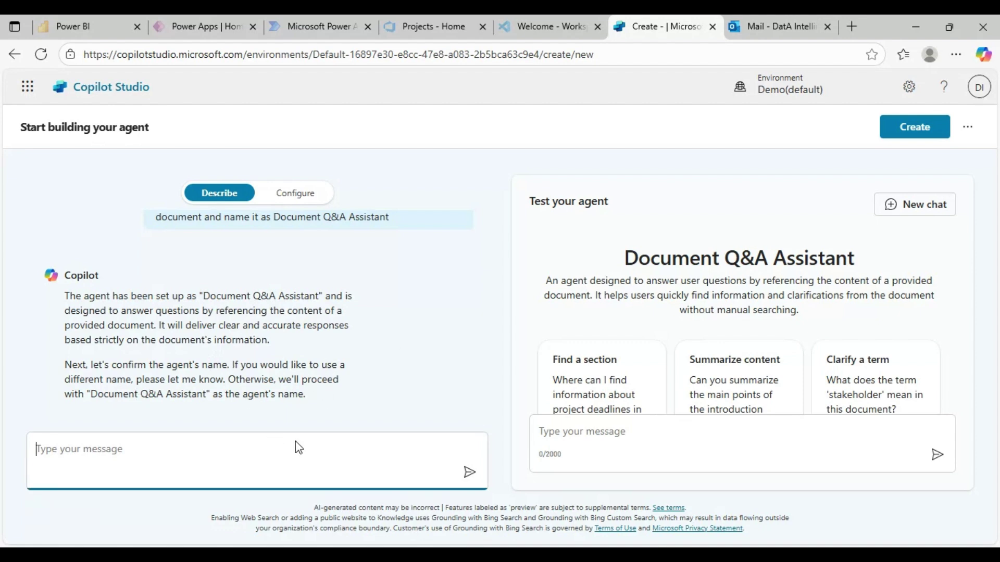
type("stric")
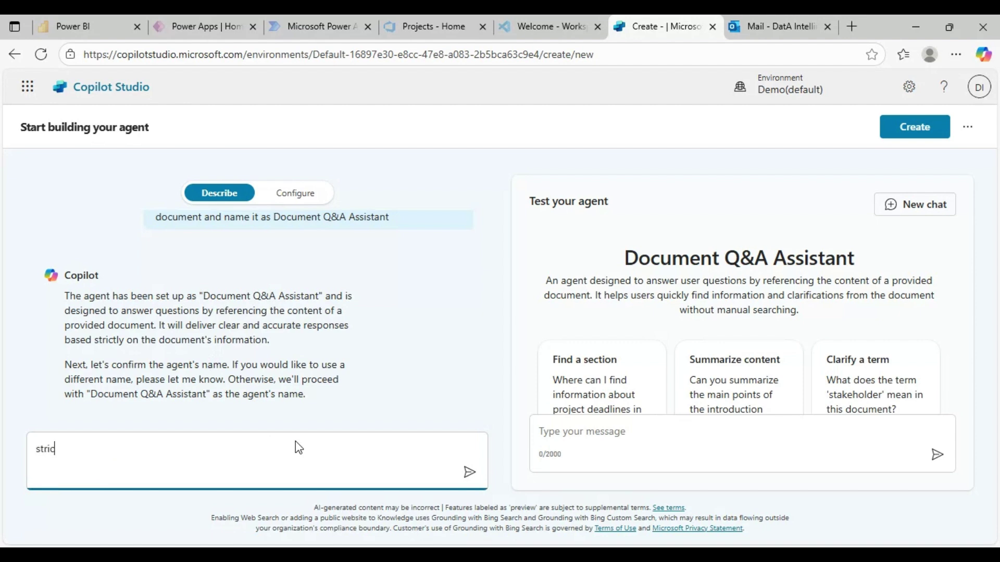
type("tly answer based o")
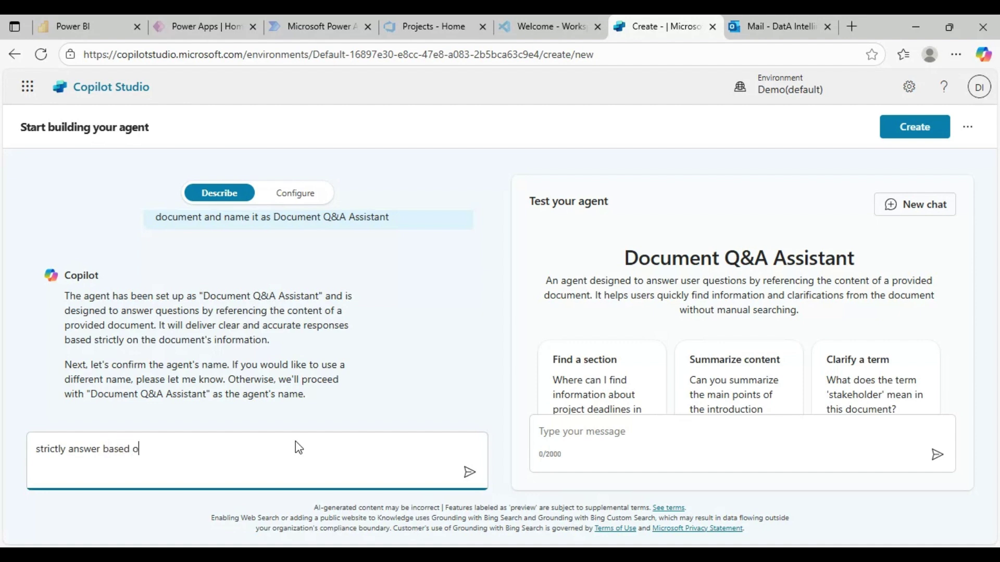
type("n content of the document")
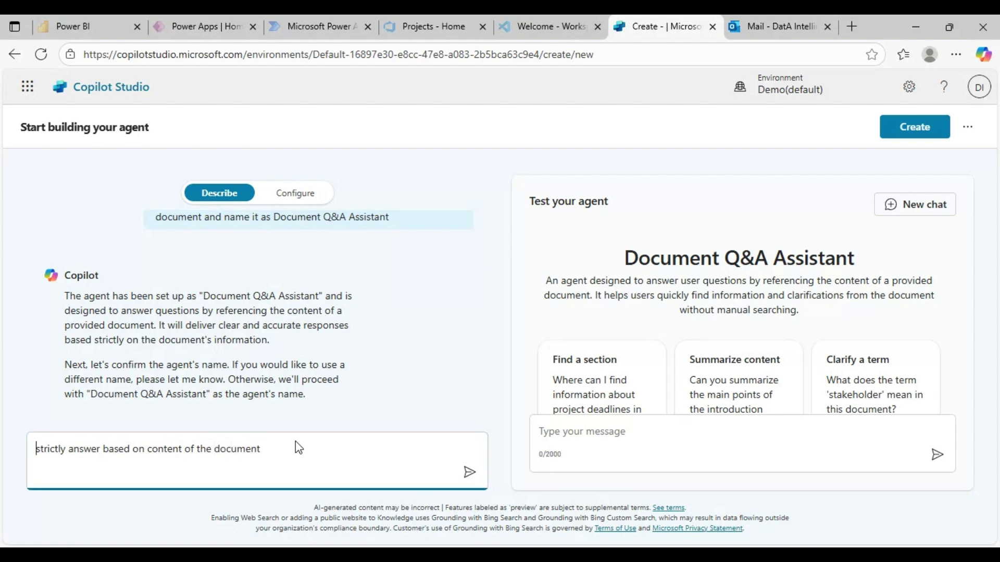
type("do not ass")
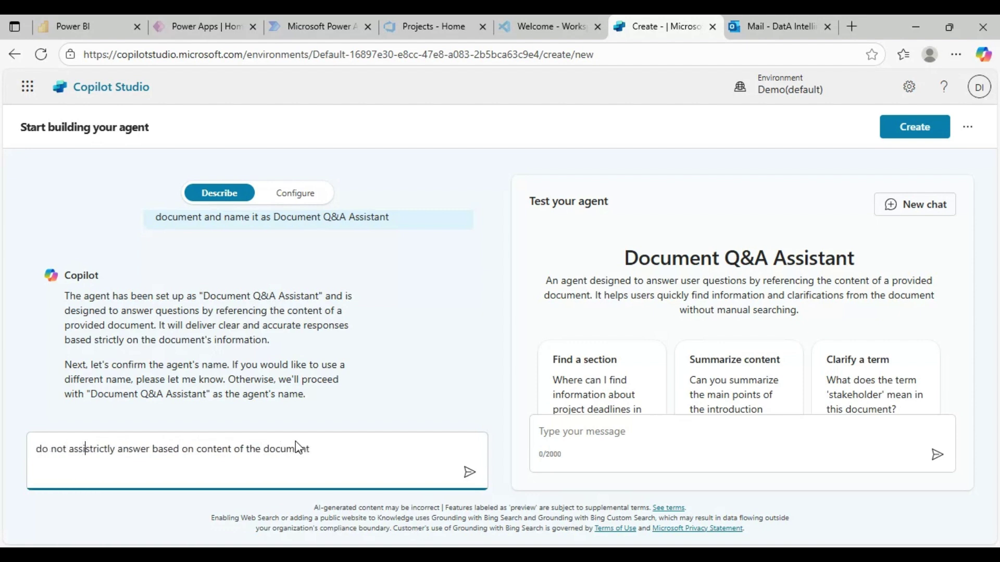
type("ume answer")
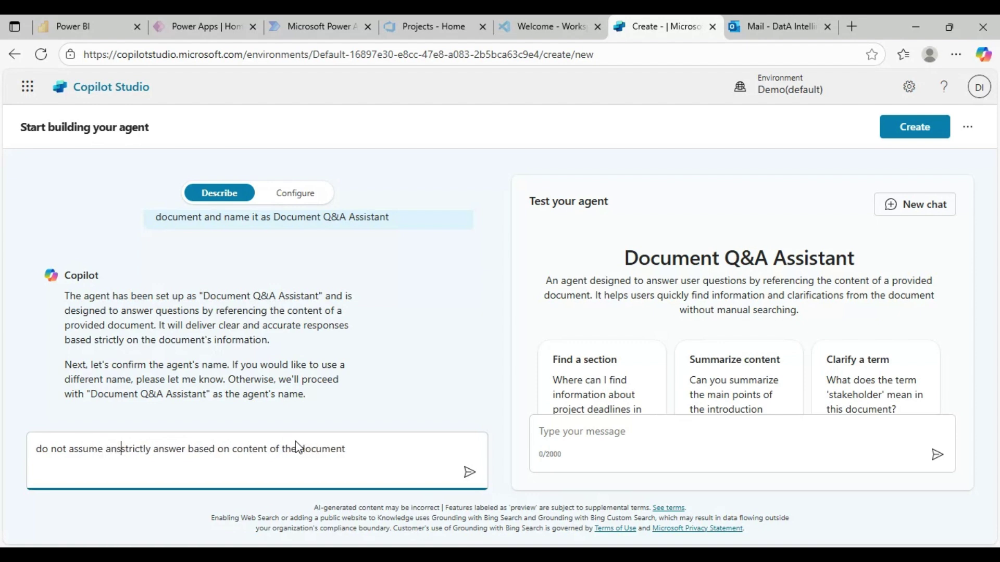
type("s ,")
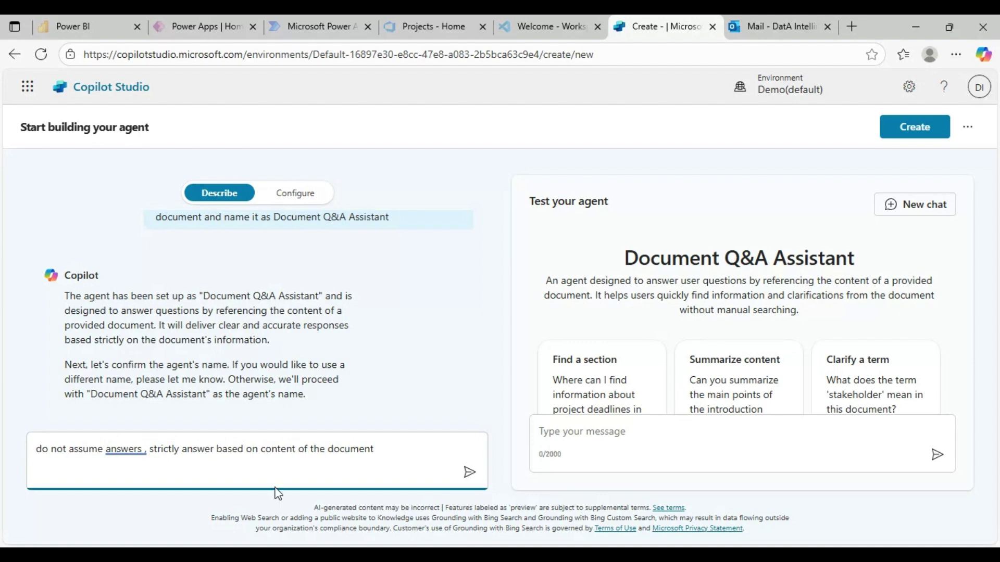
left_click(414, 450)
left_click(469, 474)
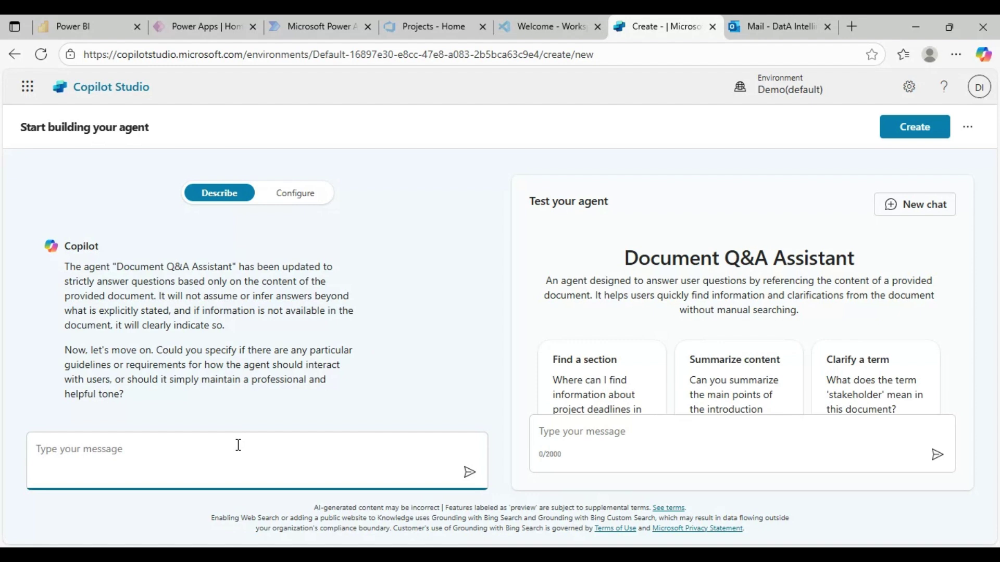
Step: Send Copilot the guideline "if you are not sure about the answer, let the user know it is out of context"
type("if you ar")
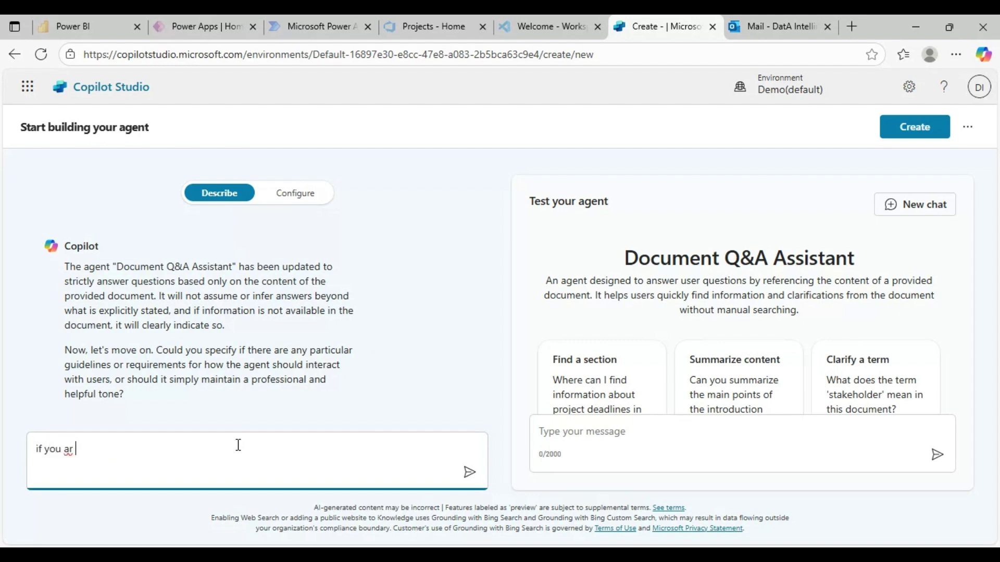
key("BackSpace")
type("e not sure about the ans")
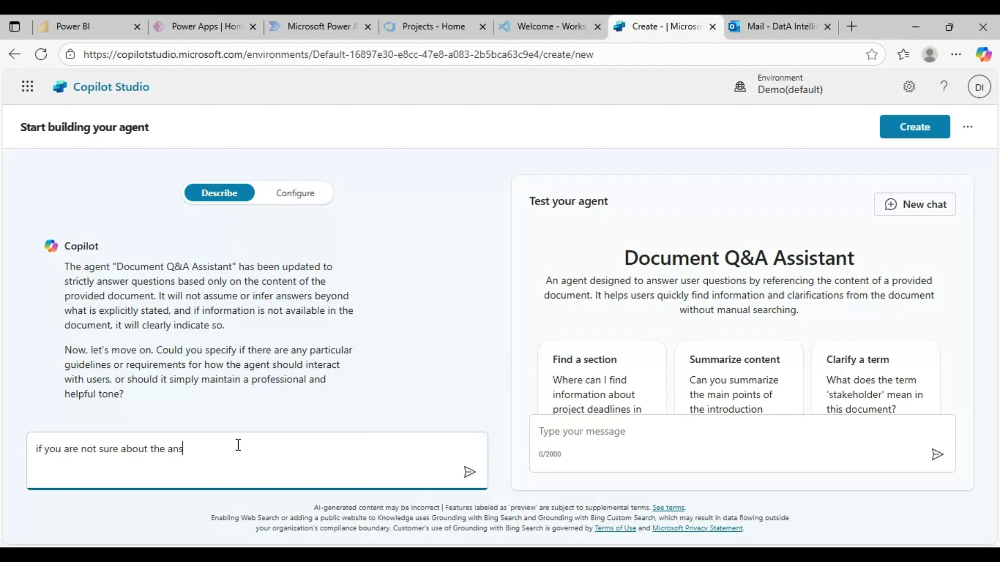
type("wer, lets")
key("BackSpace")
key("BackSpace")
type("the user know it is out of o")
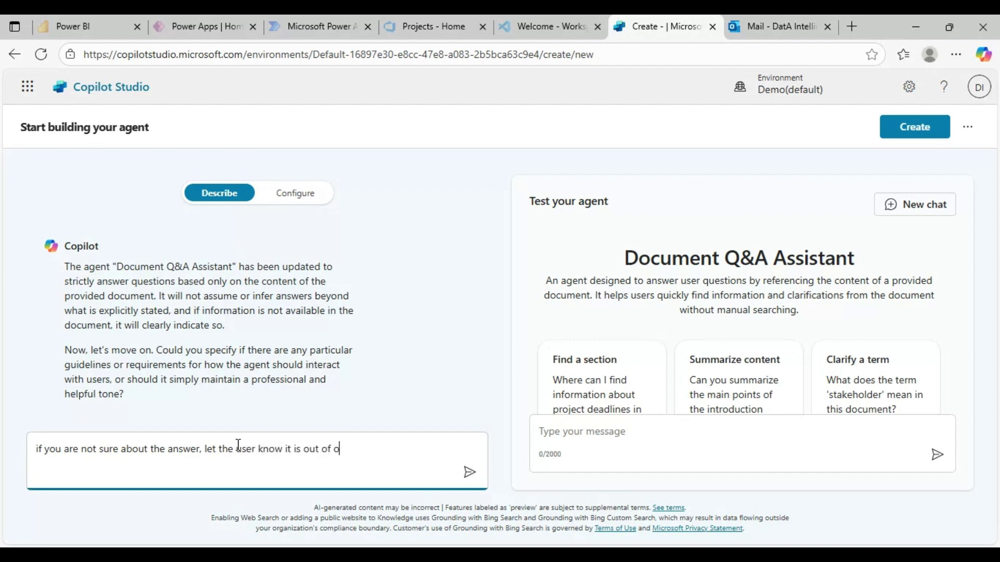
type("nctext")
key("Return")
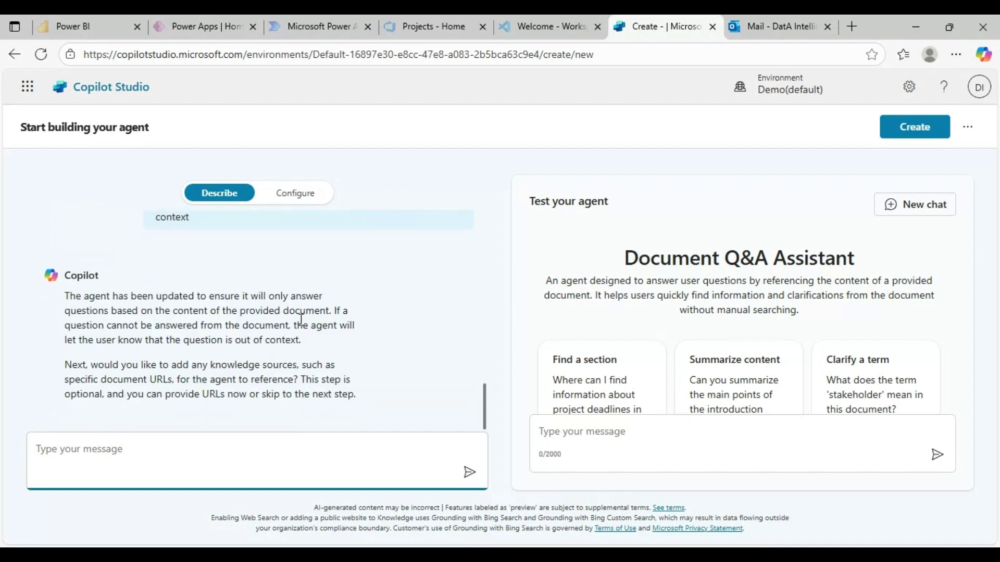
Step: Switch to the Configure view and examine the agent's generated name and description
left_click(295, 194)
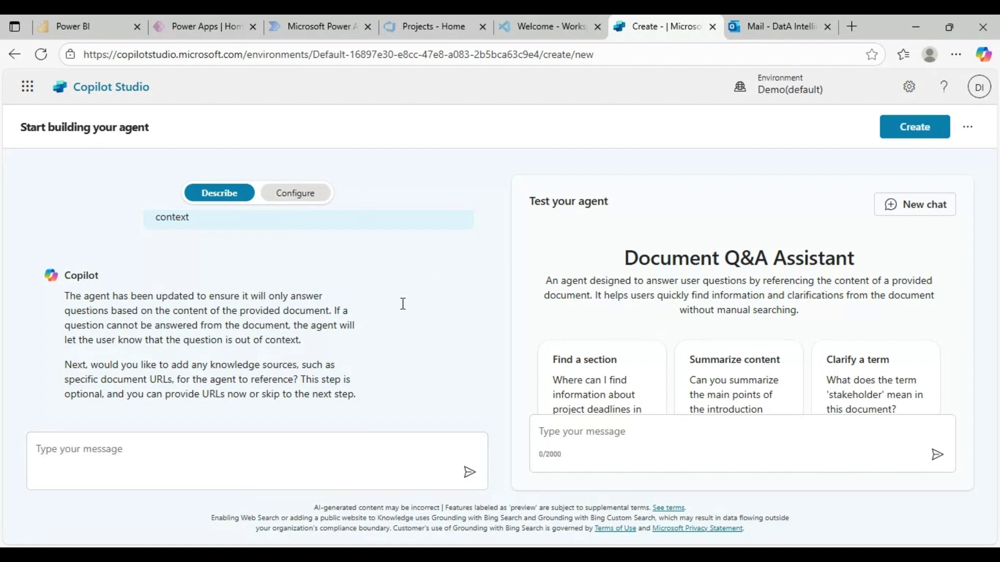
left_click(308, 195)
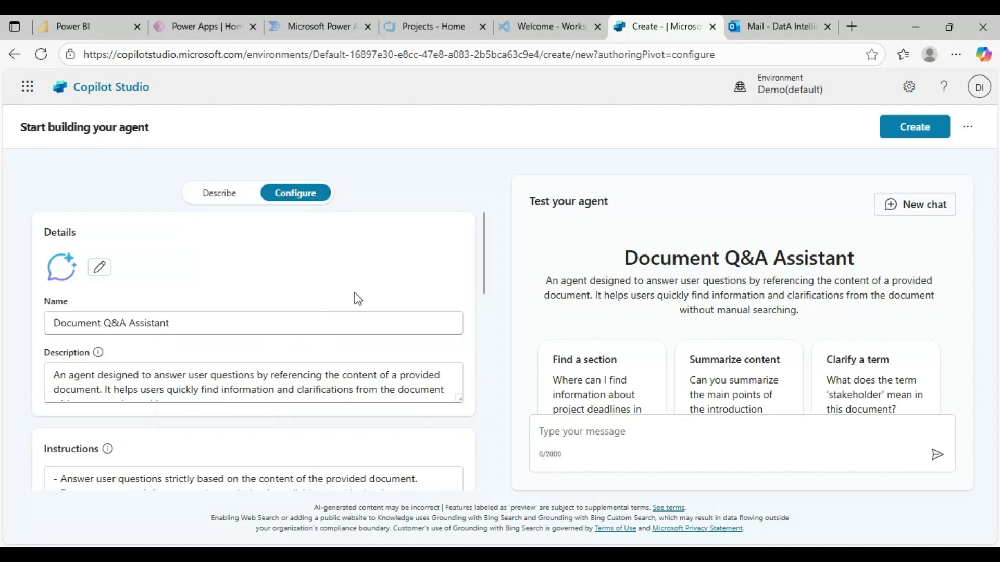
scroll(350, 294, "down", 2)
scroll(239, 319, "up", 2)
left_click(176, 322)
scroll(222, 310, "down", 1)
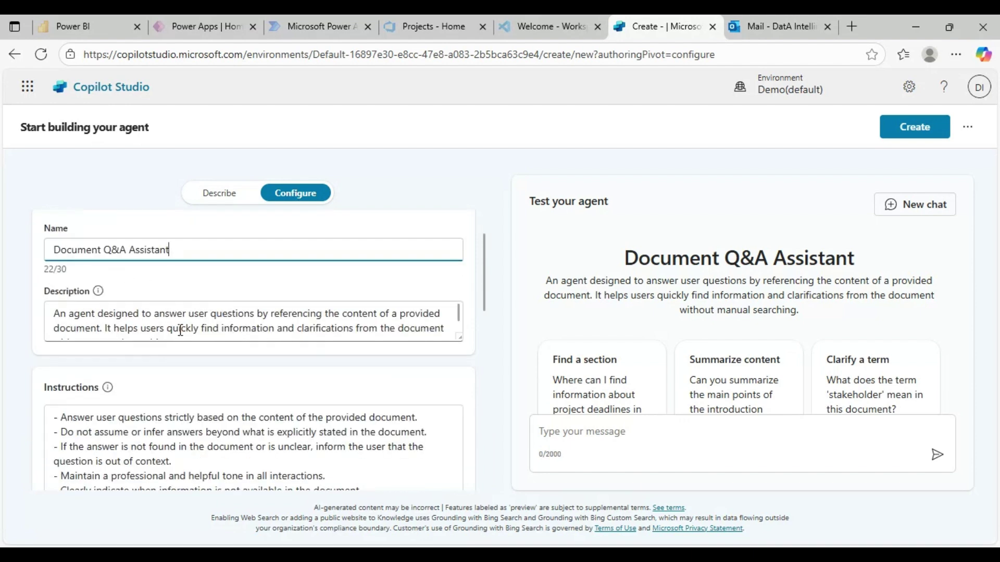
left_click(134, 314)
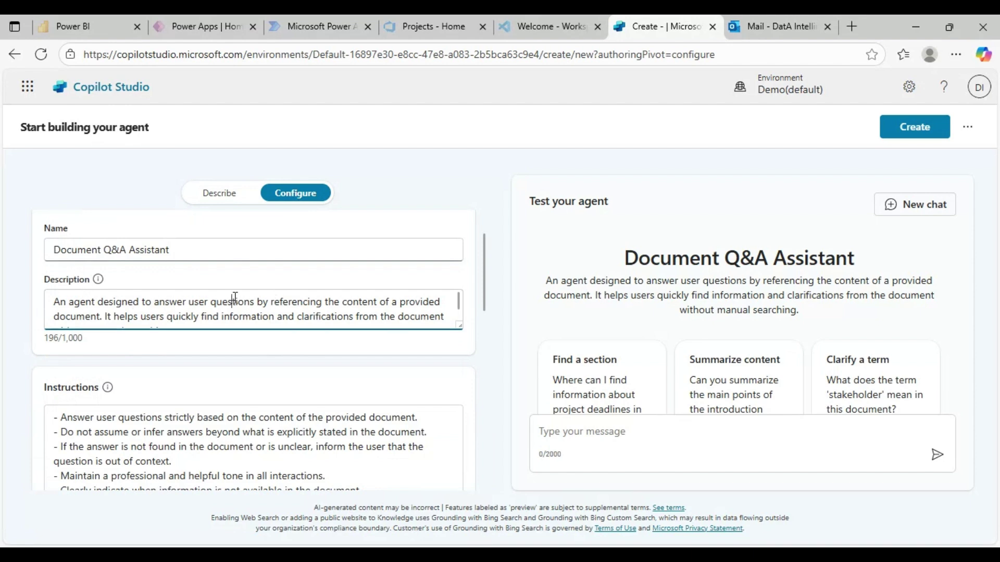
left_click(358, 302)
scroll(310, 310, "down", 1)
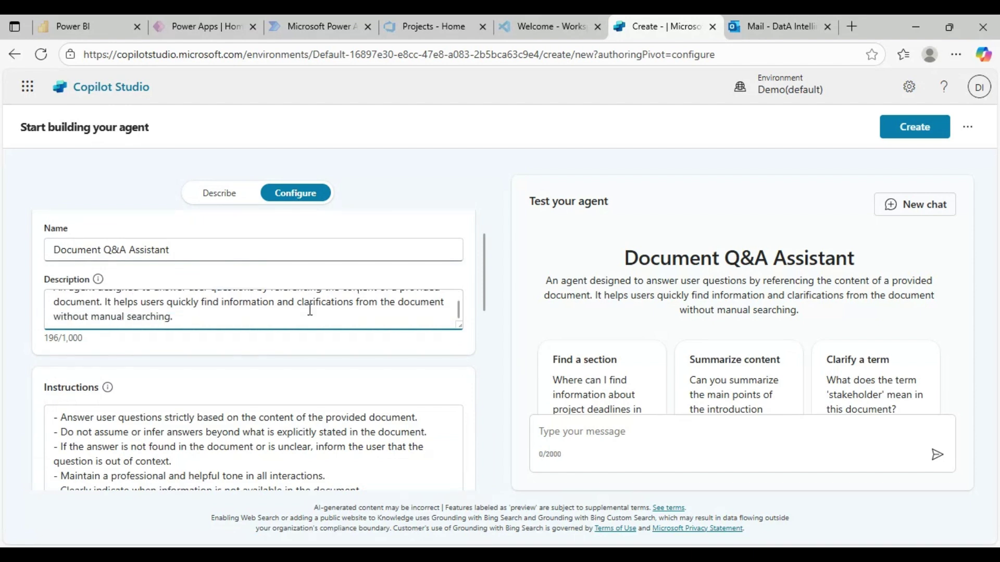
Step: Examine the agent's generated instructions line by line in the Configure view
scroll(397, 323, "down", 4)
scroll(138, 320, "up", 3)
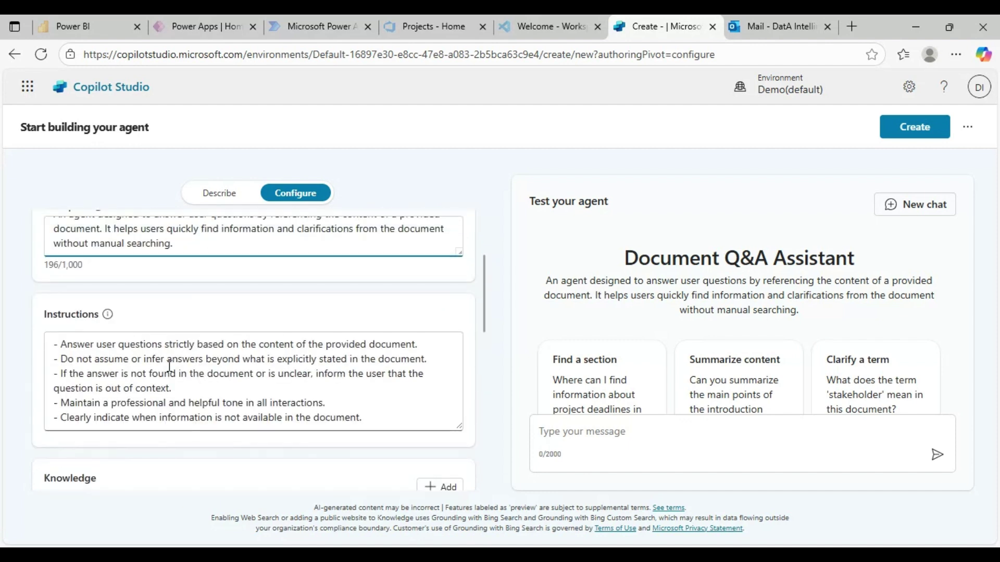
left_click(93, 357)
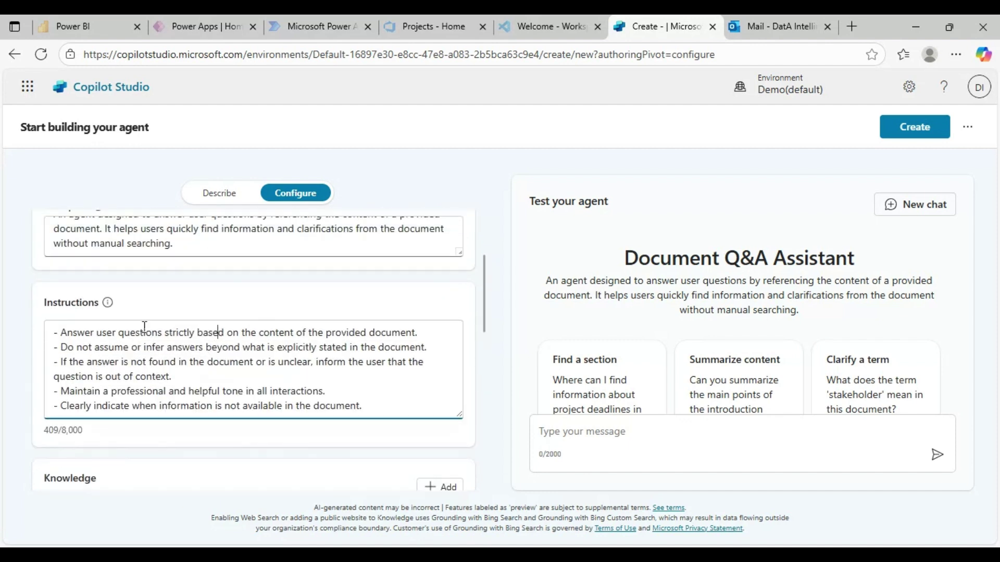
left_click_drag(112, 332, 197, 333)
left_click(300, 332)
scroll(223, 386, "down", 2)
left_click_drag(119, 289, 366, 330)
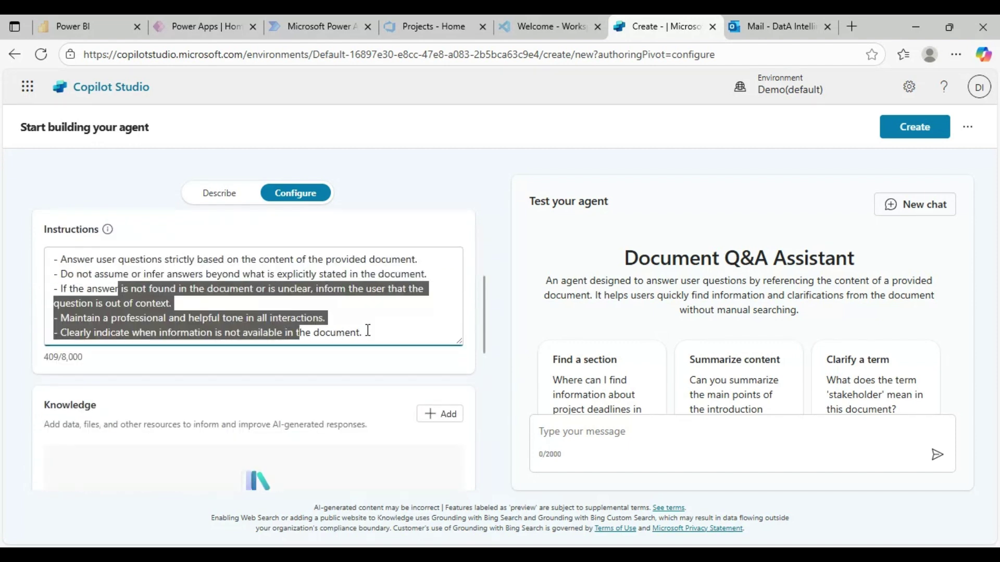
left_click(383, 332)
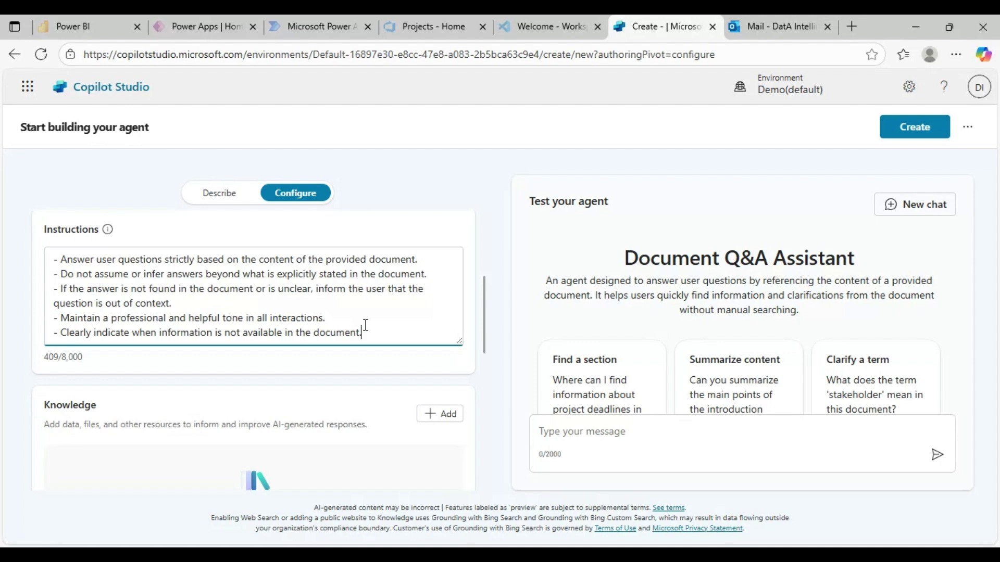
left_click(378, 402)
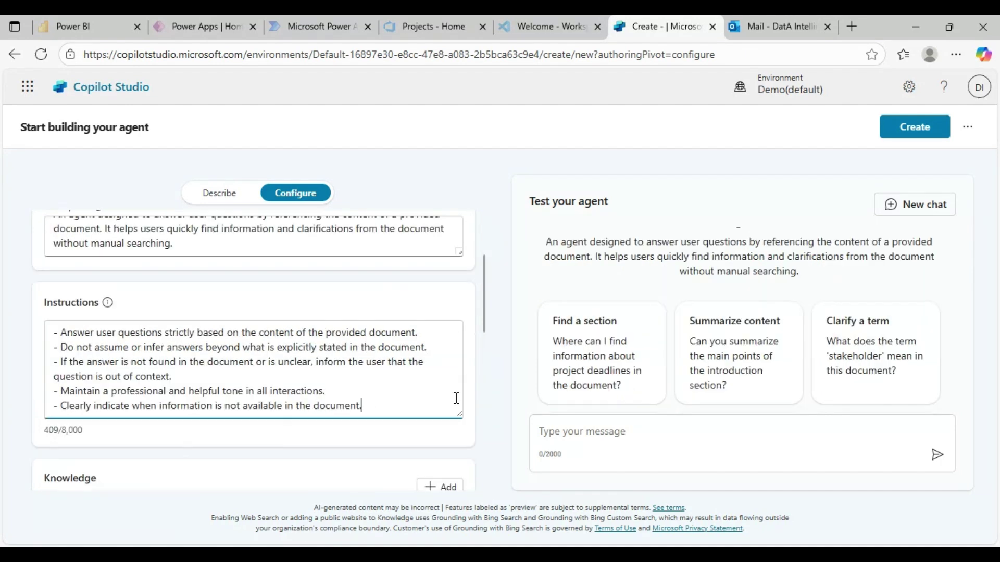
Step: Create the Document Q&A Assistant agent and look over its details, instructions and knowledge sections on the overview
left_click(906, 132)
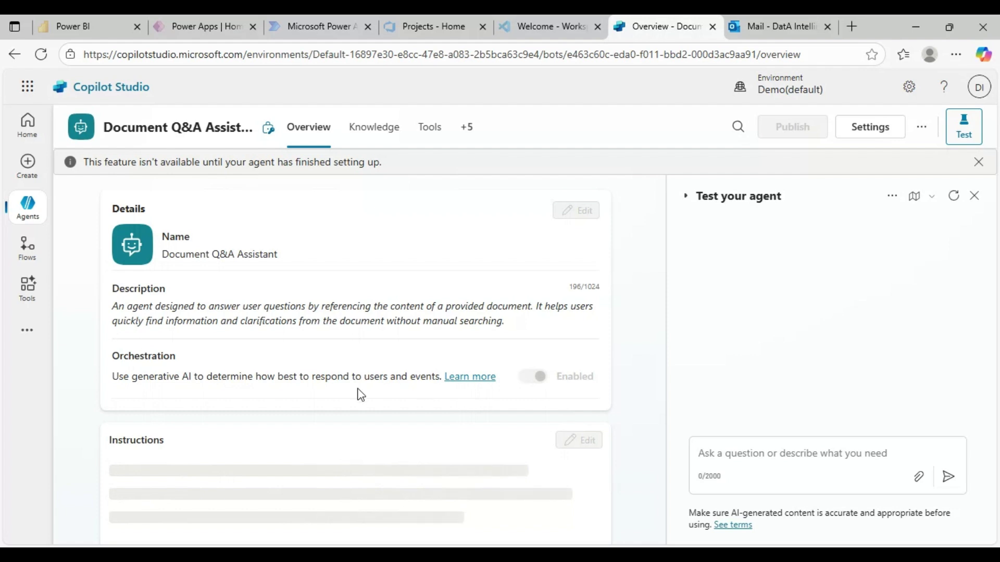
scroll(385, 367, "down", 5)
scroll(384, 366, "up", 6)
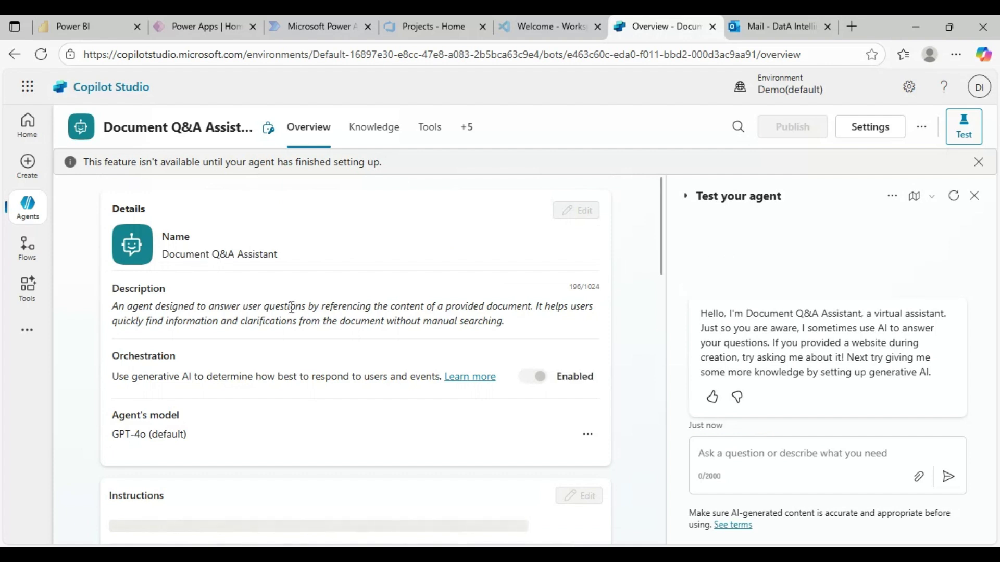
scroll(209, 338, "down", 1)
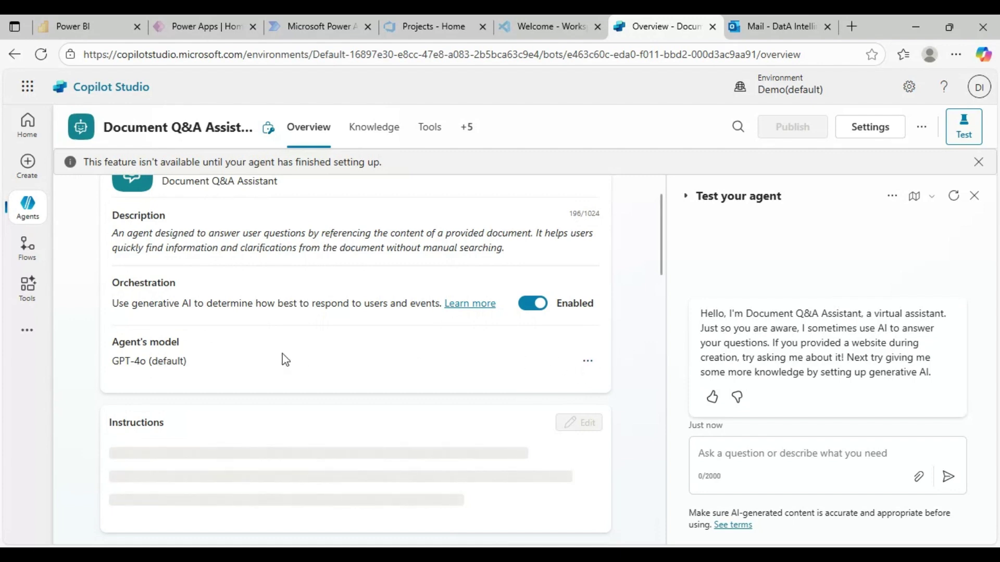
scroll(279, 360, "down", 3)
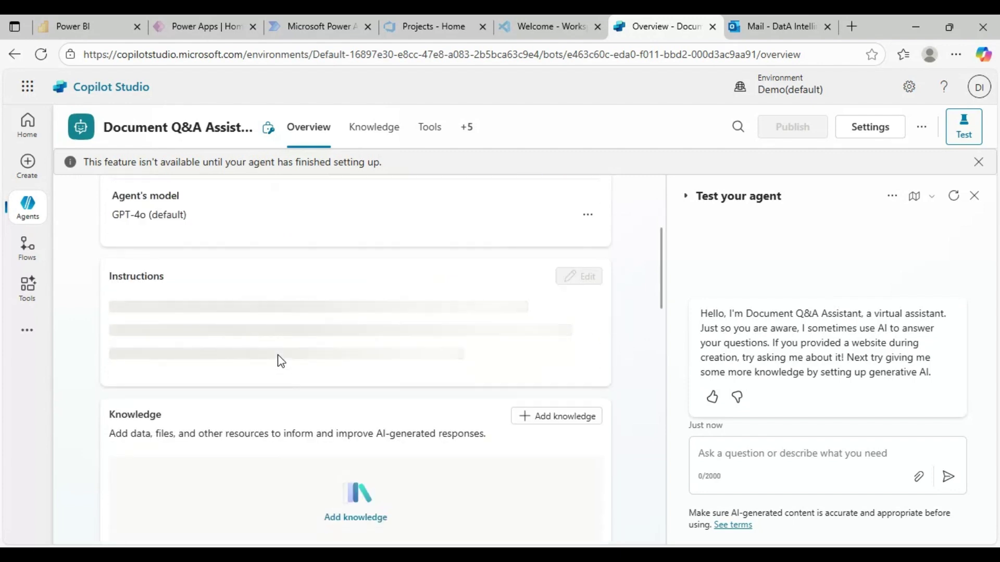
scroll(466, 274, "up", 1)
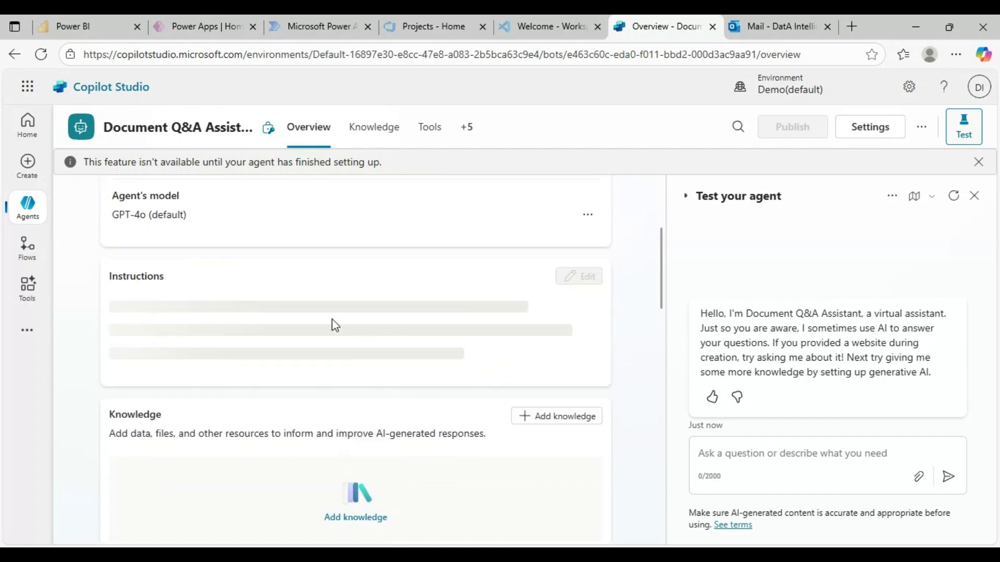
scroll(333, 327, "down", 1)
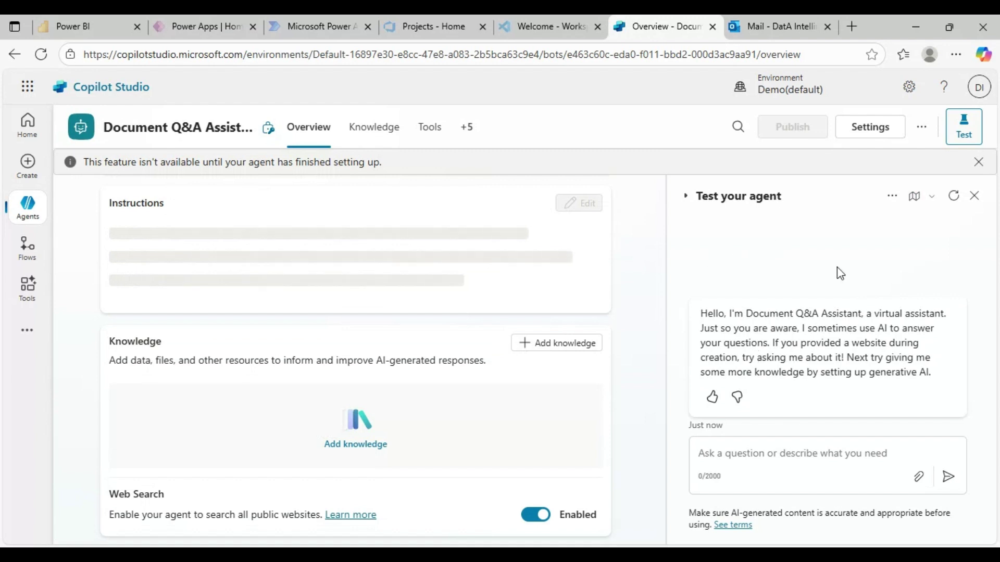
left_click(760, 458)
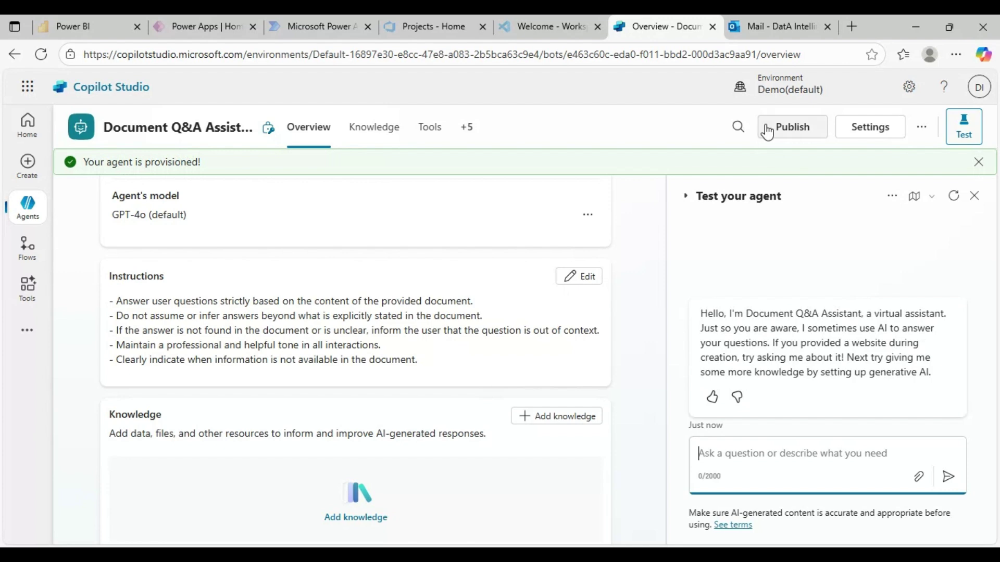
Step: Upload the-tortoise-and-the-hare-story.pdf as a knowledge source and add it to the agent
scroll(344, 326, "up", 1)
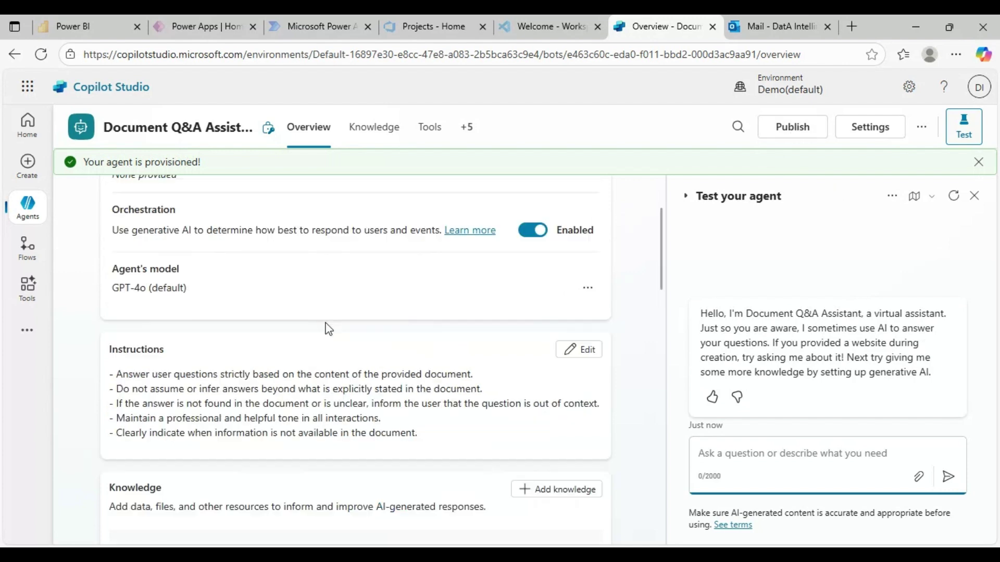
scroll(329, 328, "down", 3)
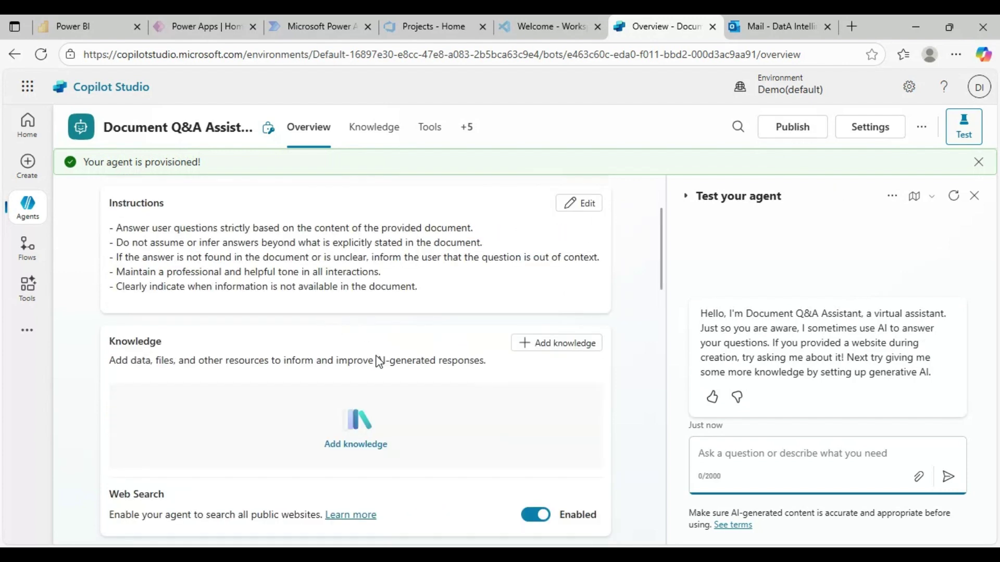
scroll(375, 362, "down", 1)
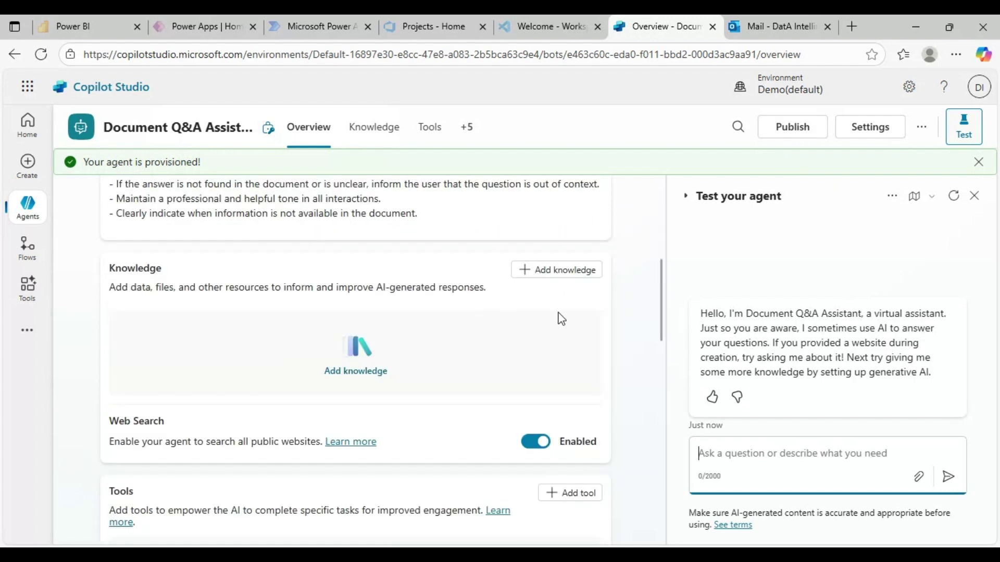
left_click(560, 271)
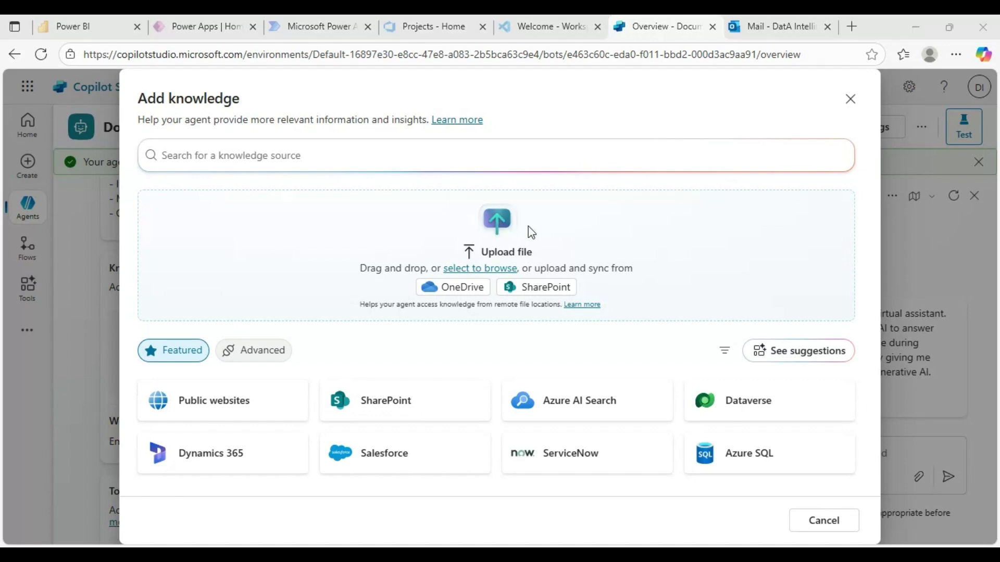
double_click(221, 138)
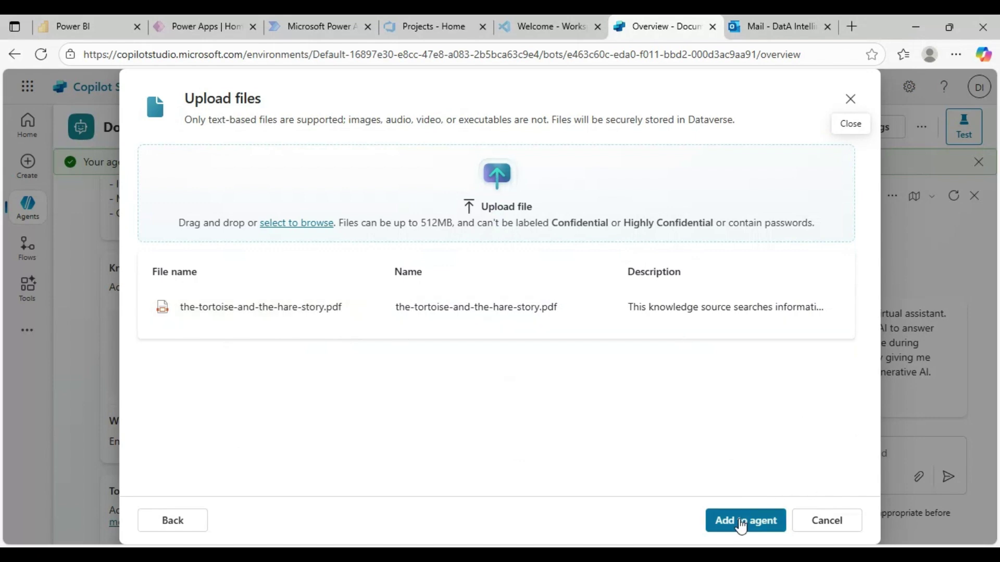
left_click(743, 523)
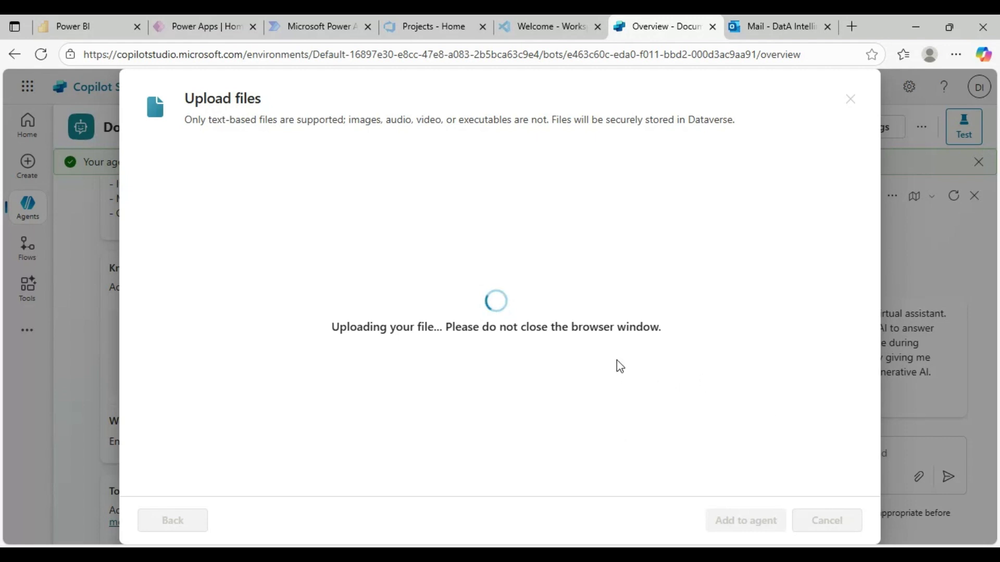
Step: Disable Web Search so the agent does not search public websites
scroll(481, 406, "down", 1)
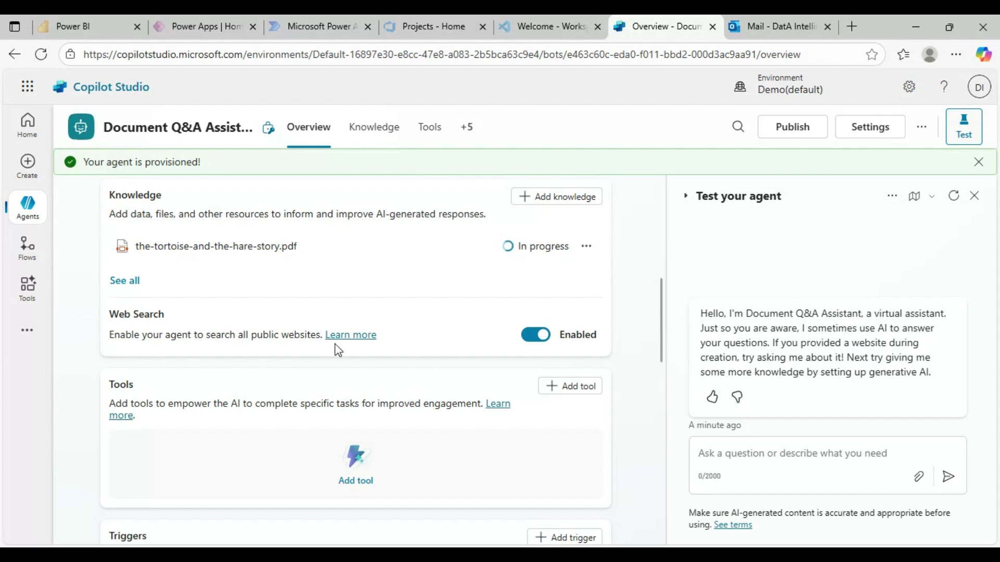
left_click(542, 332)
scroll(576, 358, "up", 1)
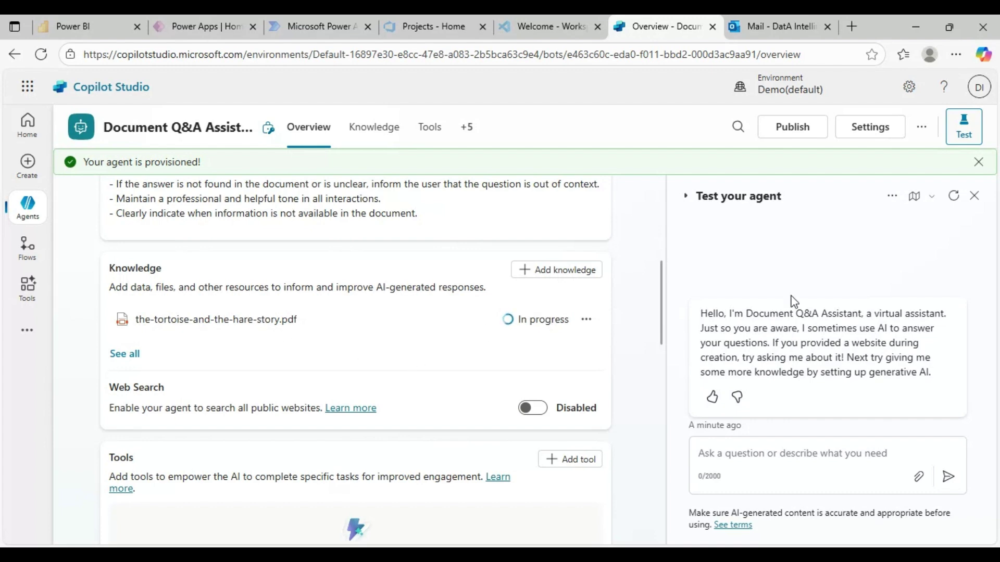
scroll(544, 349, "up", 1)
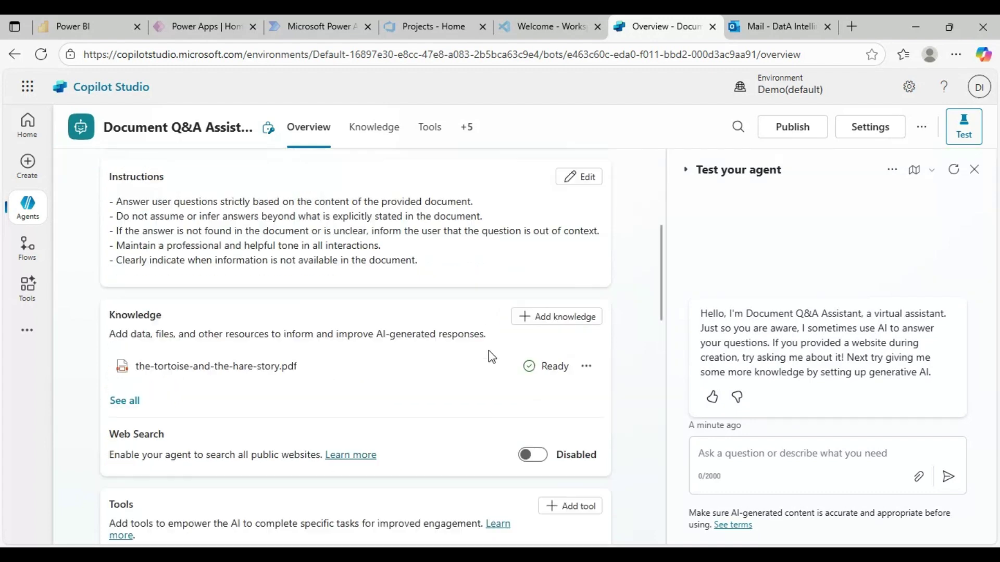
Step: Ask the agent in the test chat for the "moral of the story in 50 words"
scroll(469, 364, "up", 3)
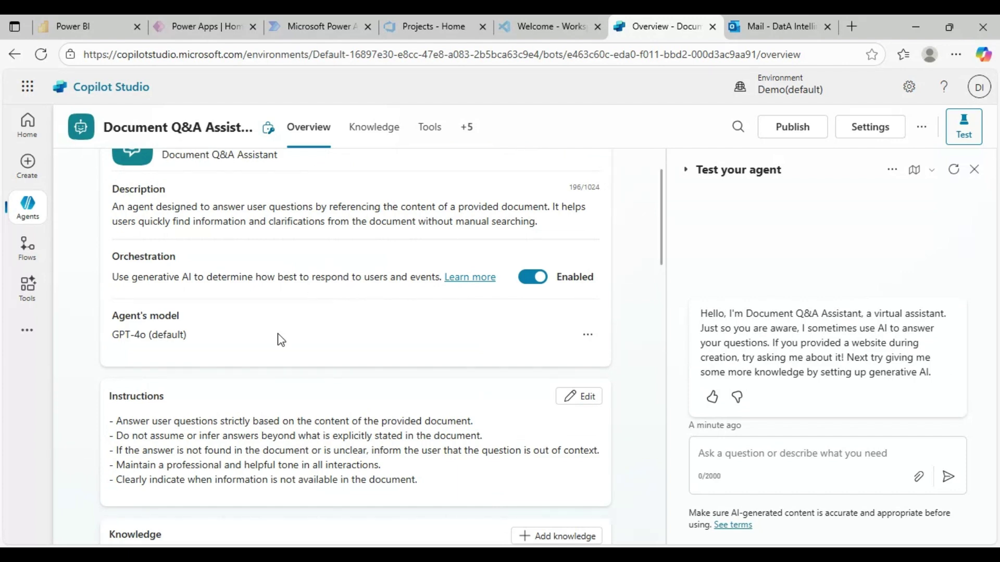
scroll(277, 339, "down", 1)
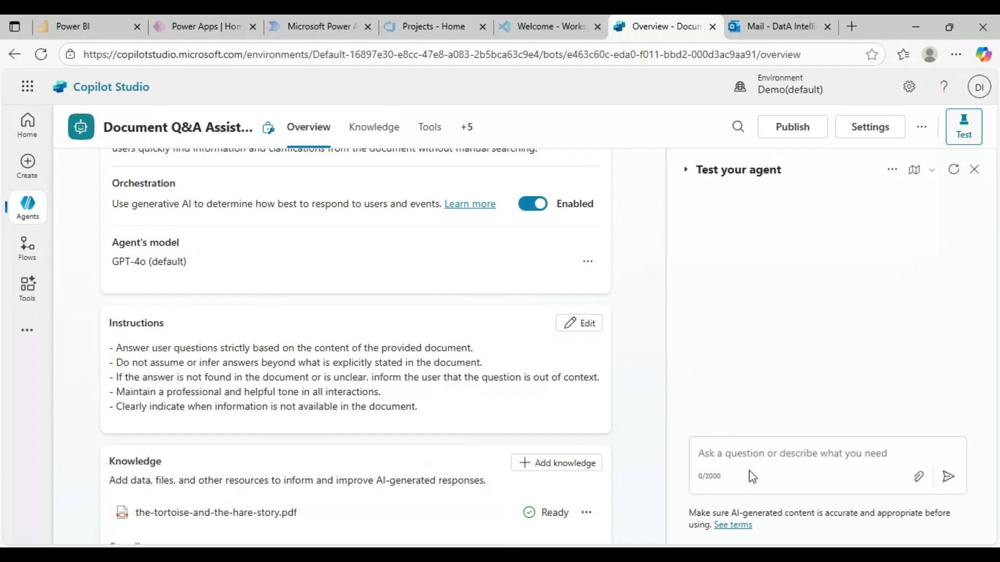
left_click(774, 452)
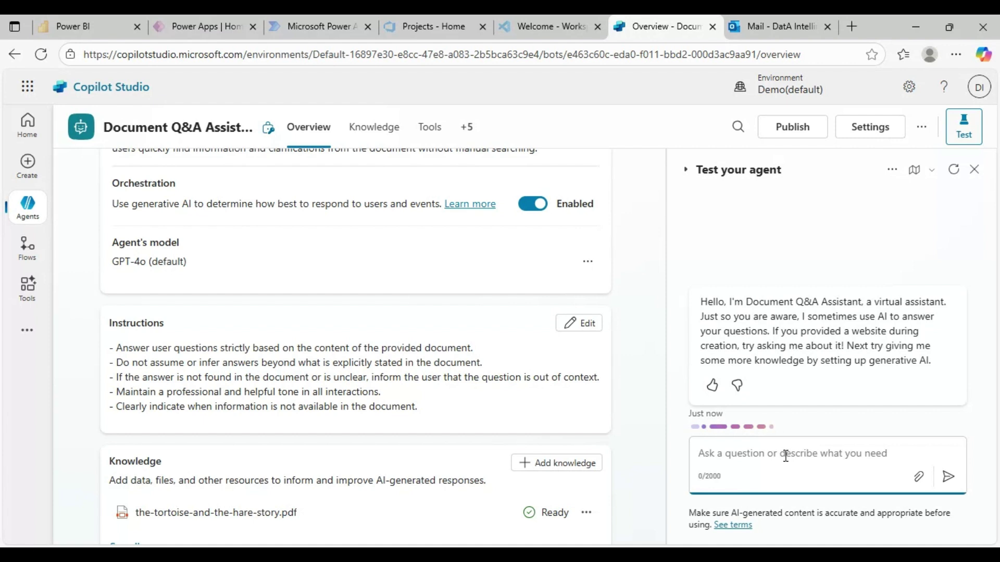
type("moral ")
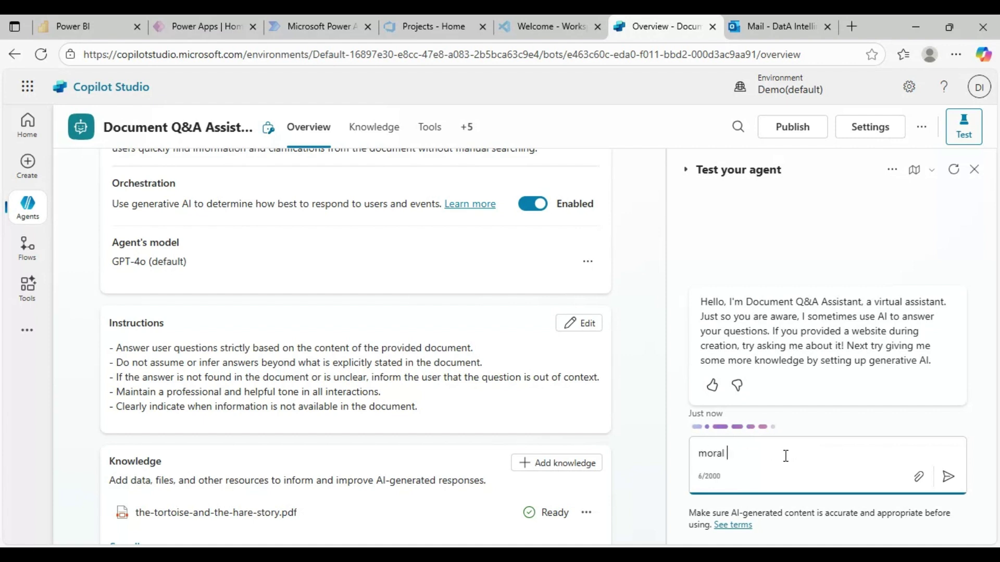
type("of the story ")
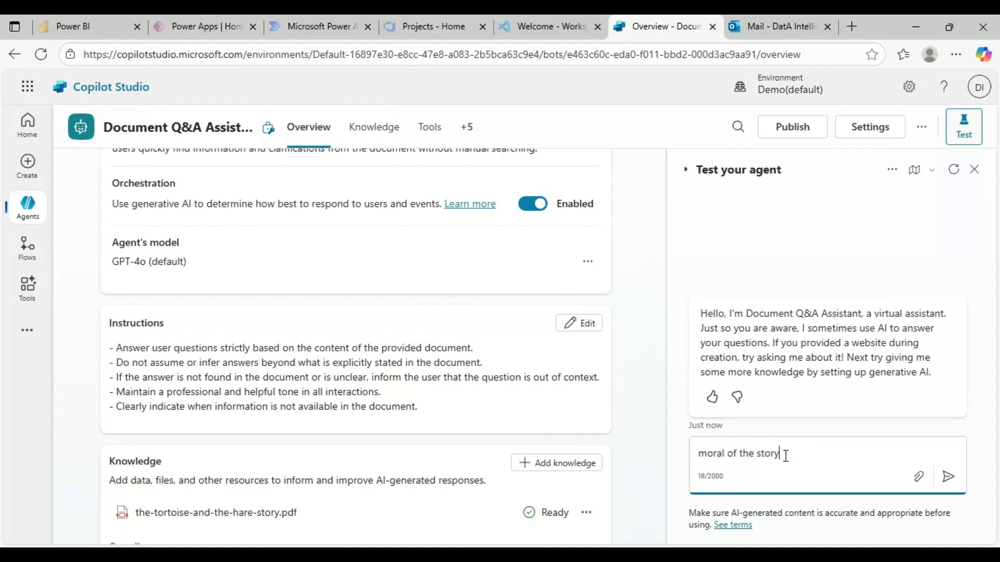
type("in 50 words")
left_click(948, 476)
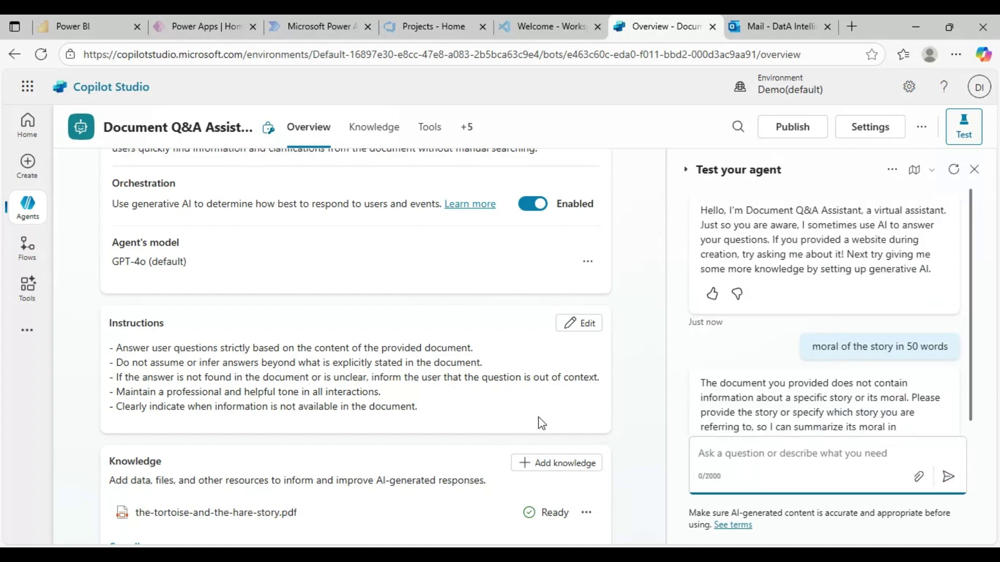
Step: Check the agent's instructions and knowledge source, and read its test chat answer about the story's moral
scroll(532, 421, "down", 3)
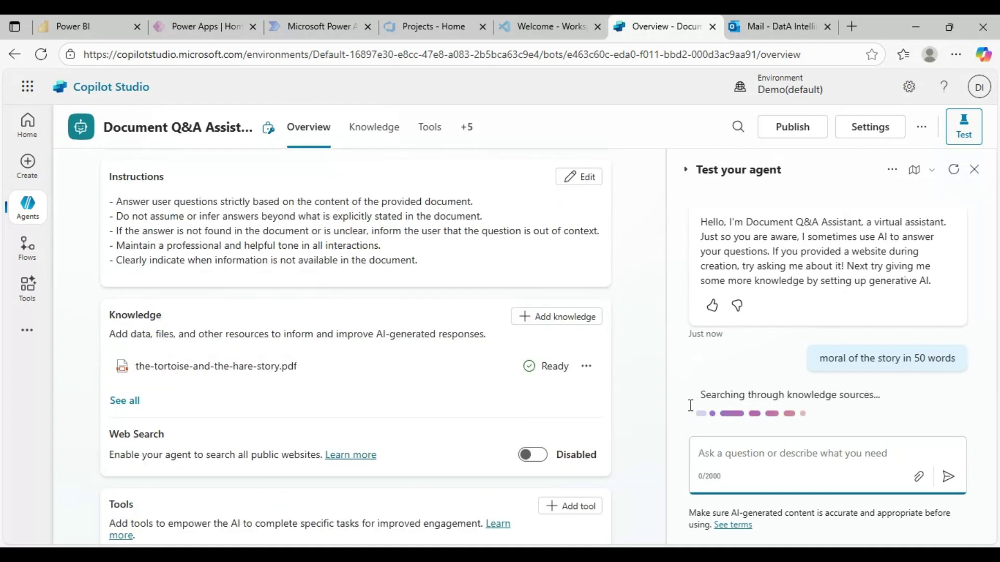
scroll(426, 411, "up", 3)
scroll(424, 410, "down", 3)
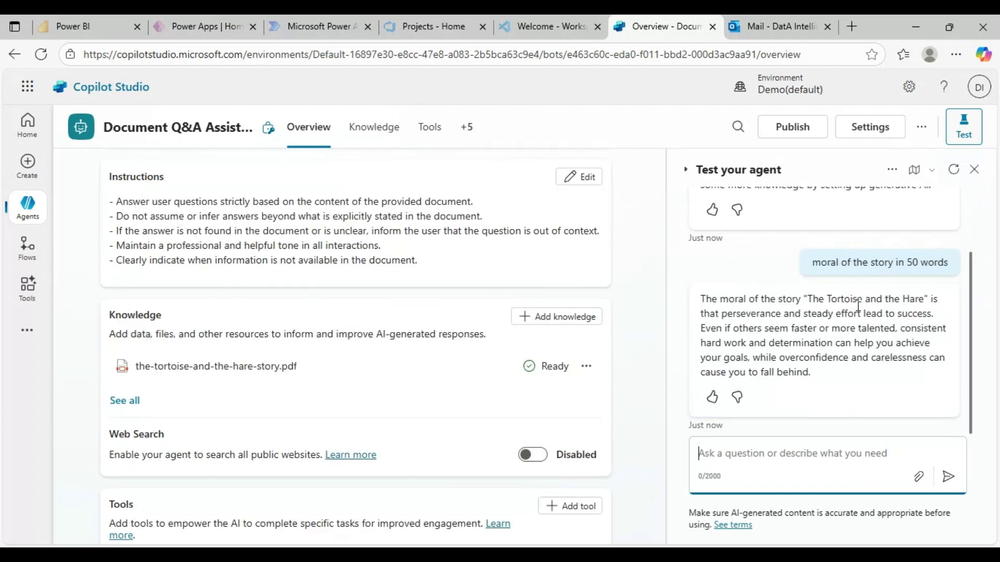
left_click_drag(815, 301, 931, 298)
left_click(871, 323)
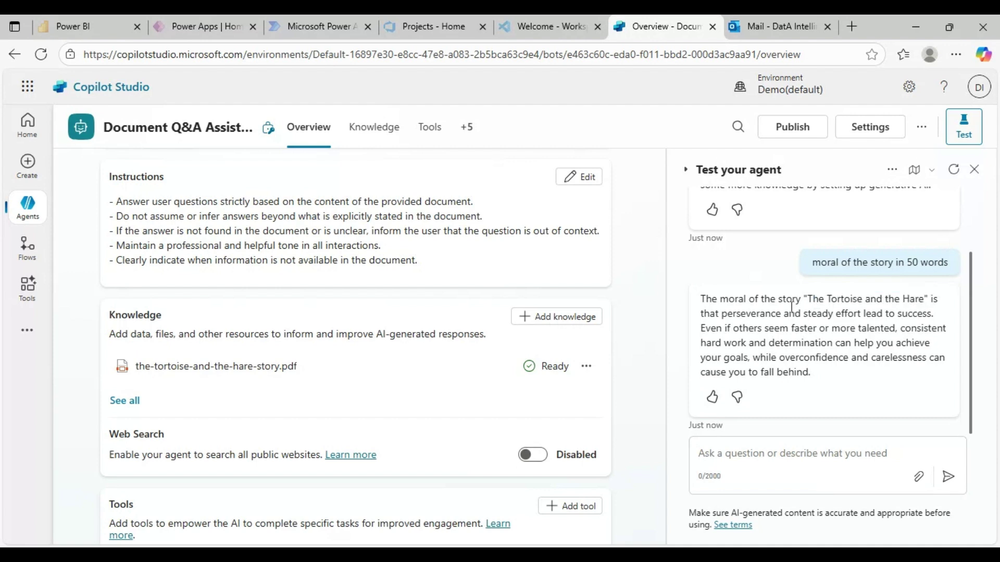
left_click_drag(792, 306, 843, 394)
left_click(843, 395)
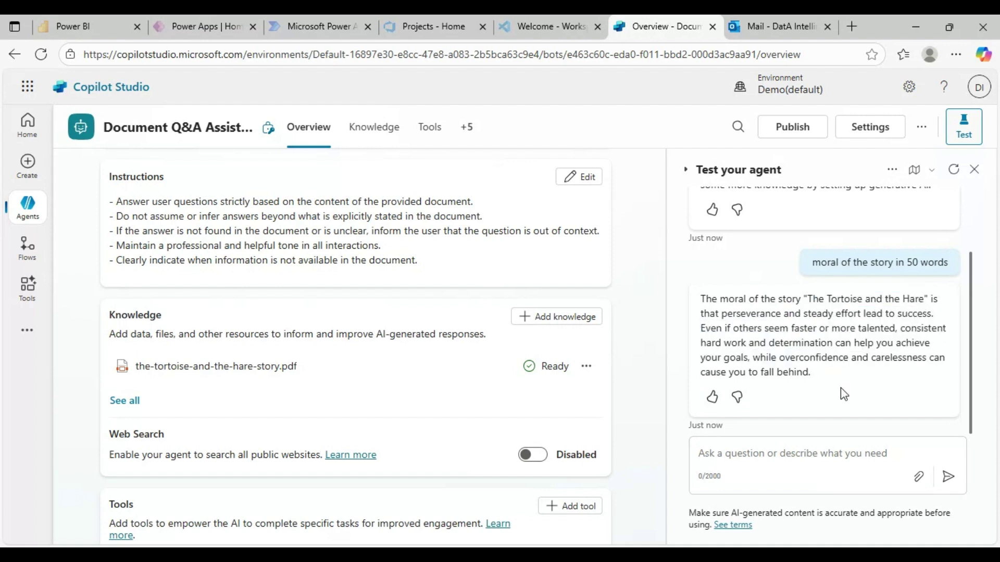
Step: Ask the agent in the test chat "who are the characters in this story ?"
left_click(784, 454)
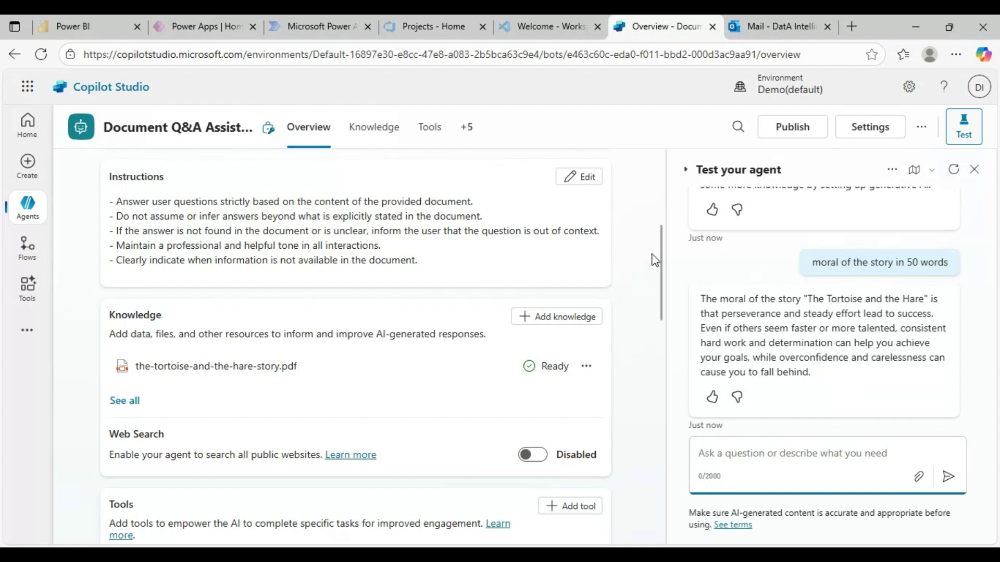
type("wh")
key("BackSpace")
type("h")
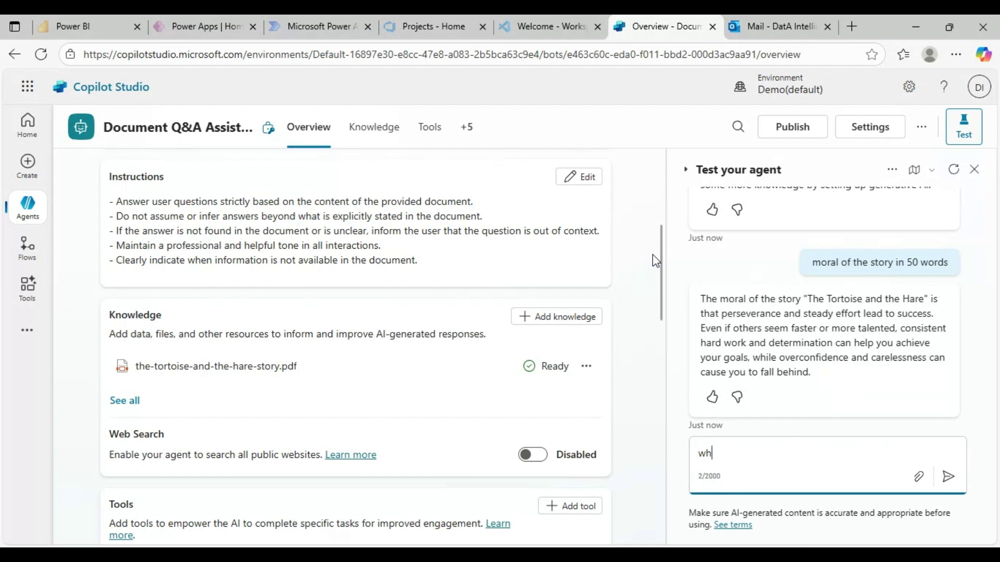
type("o are thech")
key("BackSpace")
key("BackSpace")
key("BackSpace")
type("chara")
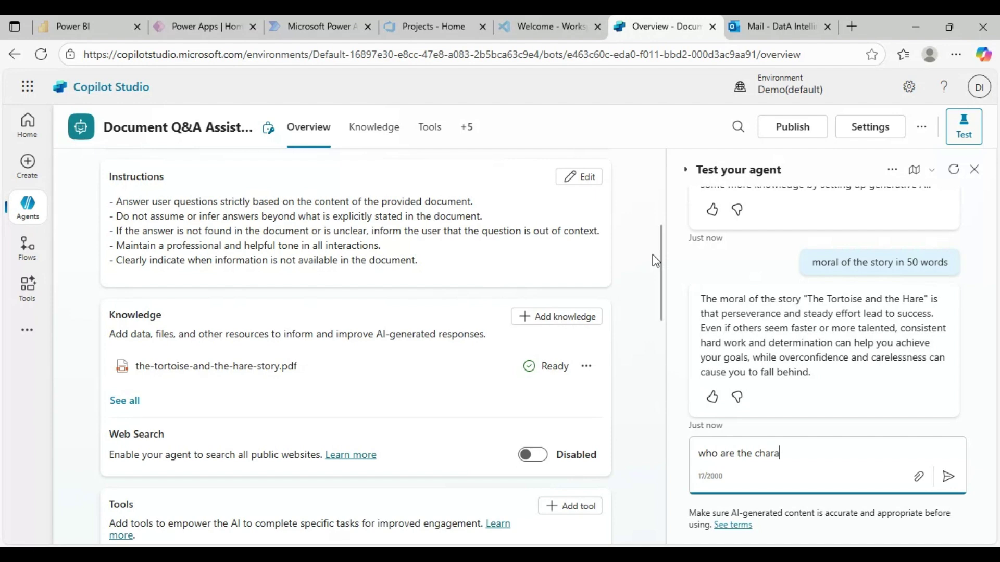
type("cters int his s")
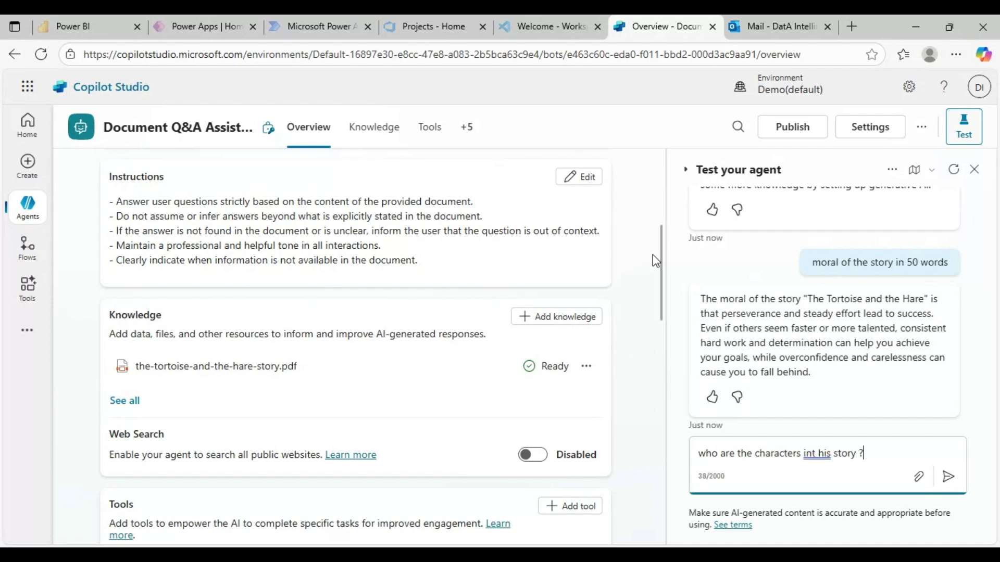
left_click(814, 449)
key("BackSpace")
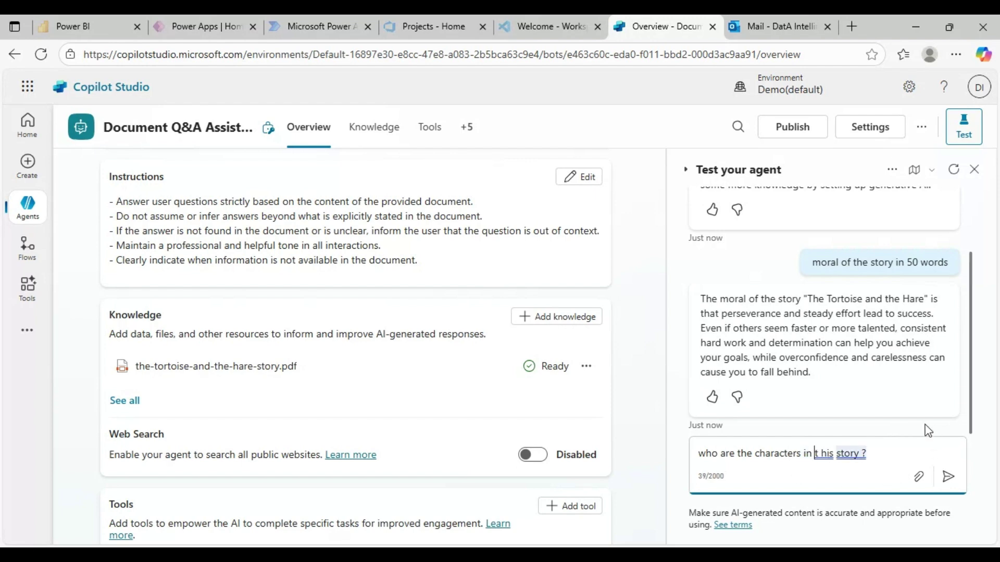
key("Right")
type("t")
key("Return")
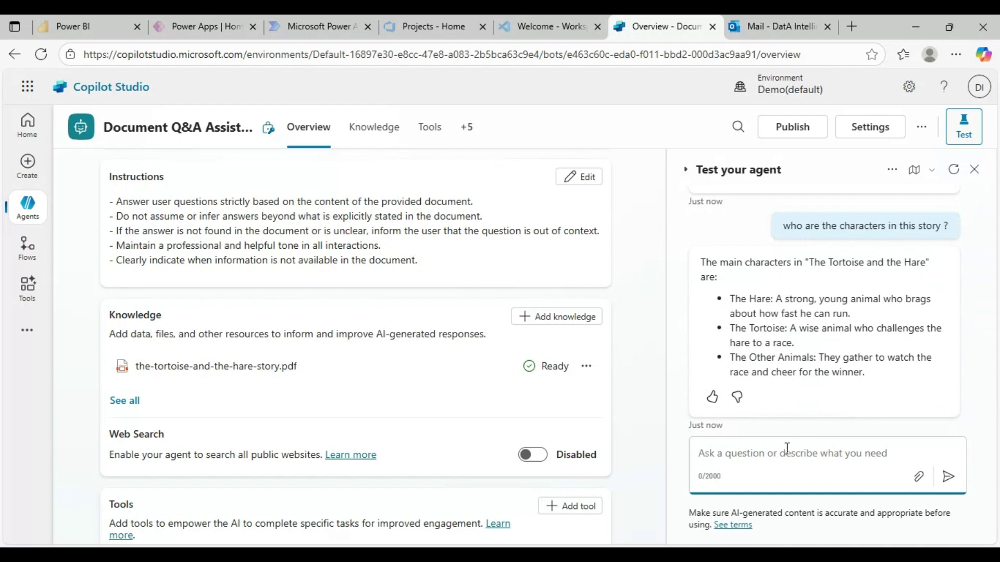
Step: Ask the agent in the test chat "where can I find similar stories in internet"
type("whe")
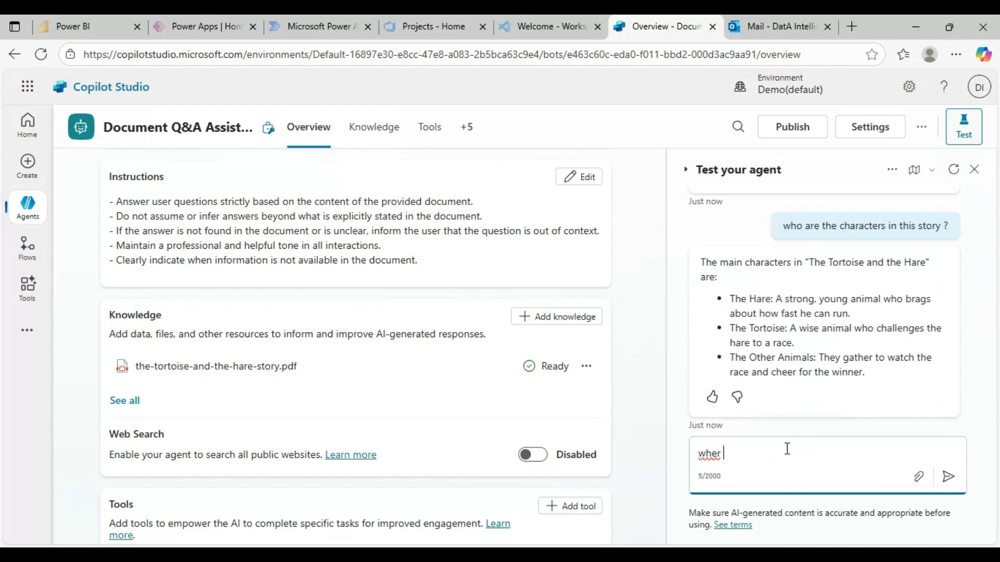
type("re can I find similar soties")
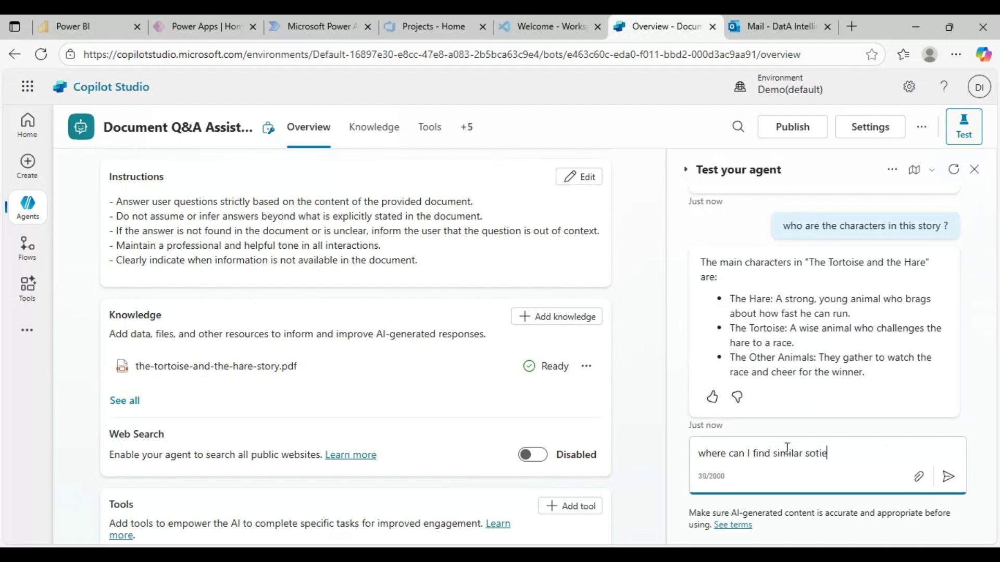
key("BackSpace")
key("BackSpace")
key("BackSpace")
type("ies in intertne")
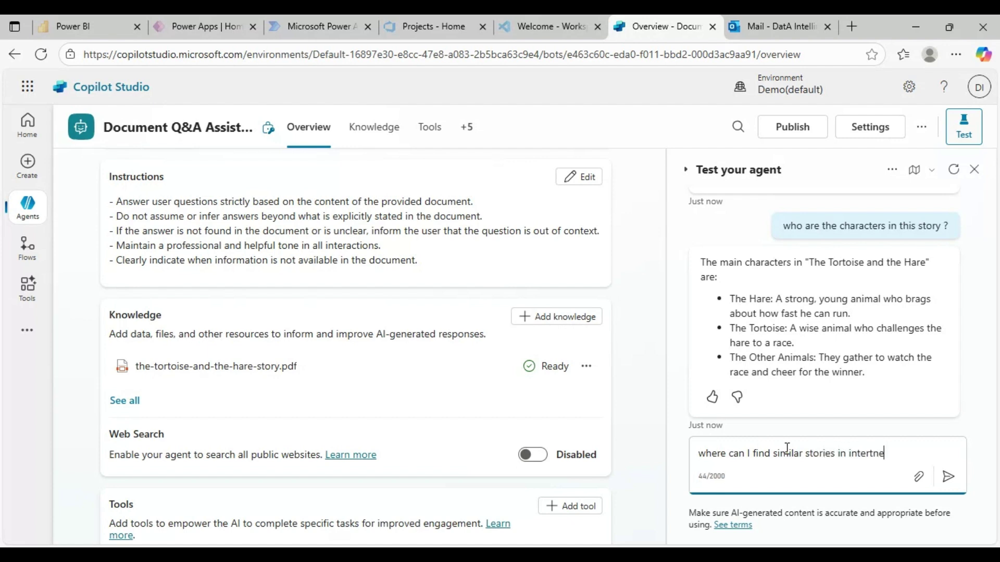
type("net")
key("Return")
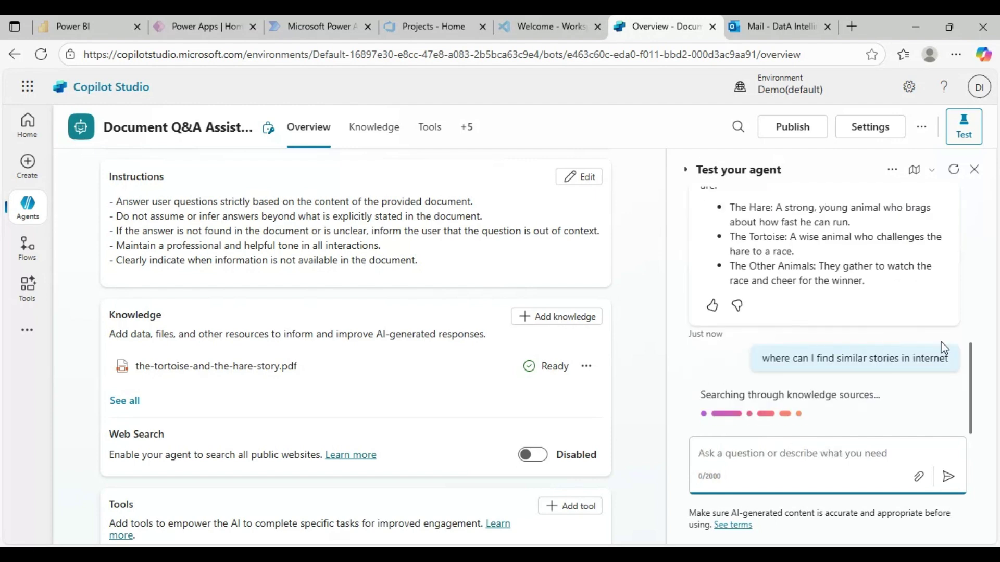
Step: Read the agent's answer about similar stories and enable Web Search so it can search all public websites
scroll(521, 443, "down", 1)
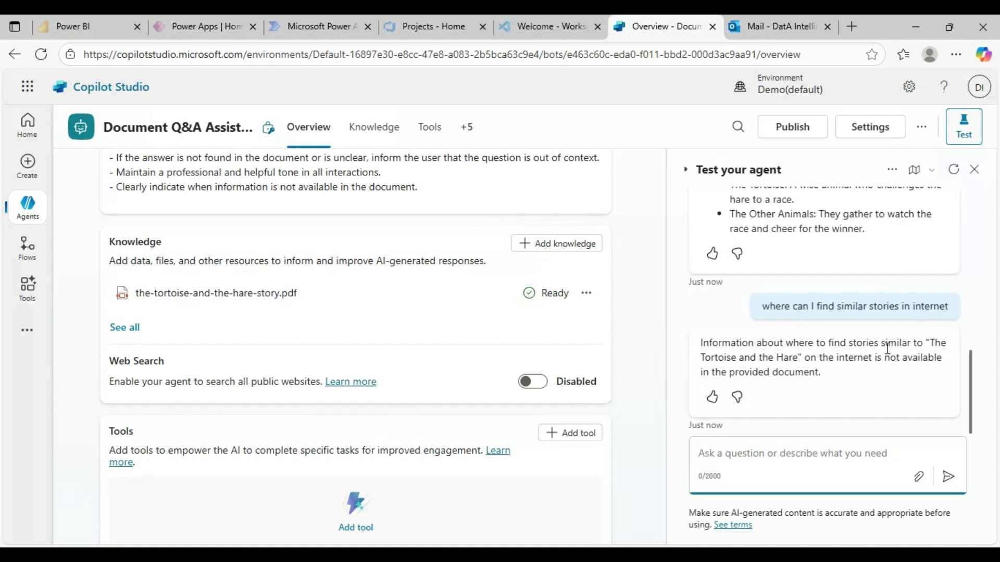
left_click_drag(877, 346, 896, 374)
left_click(852, 363)
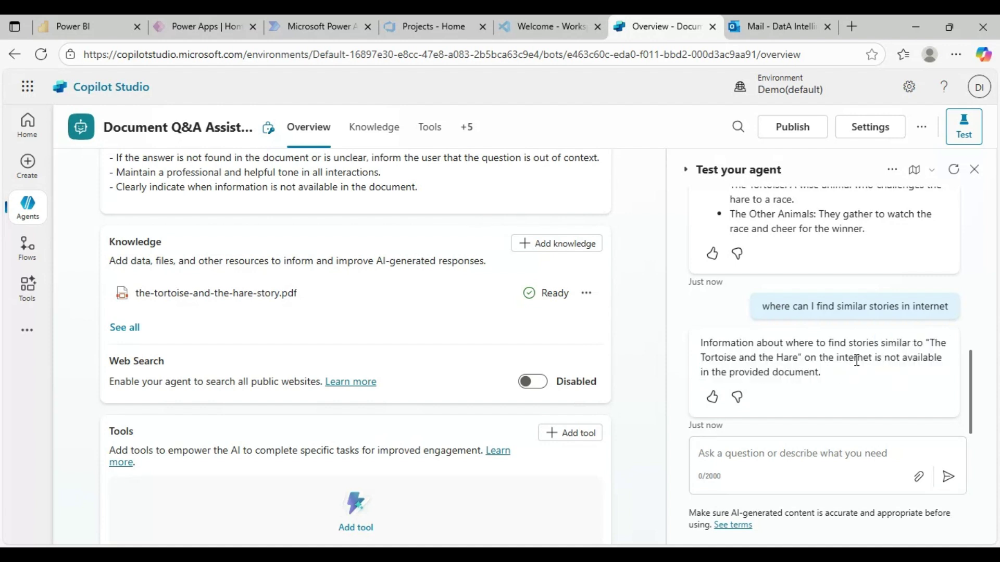
left_click(534, 384)
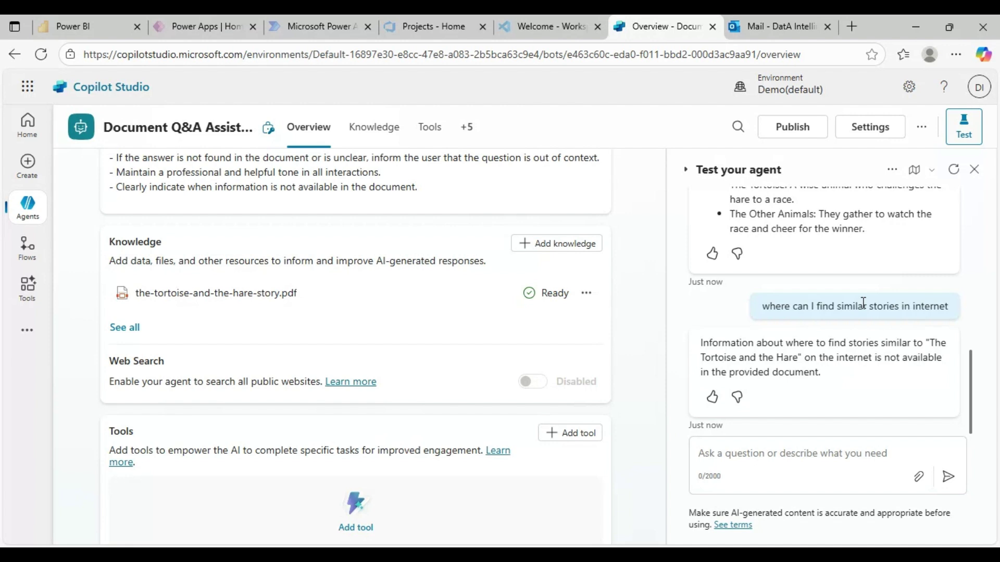
Step: Copy the question "where can I find similar stories in internet" and ask it again in a new test conversation
left_click_drag(863, 303, 957, 313)
key("ctrl+c")
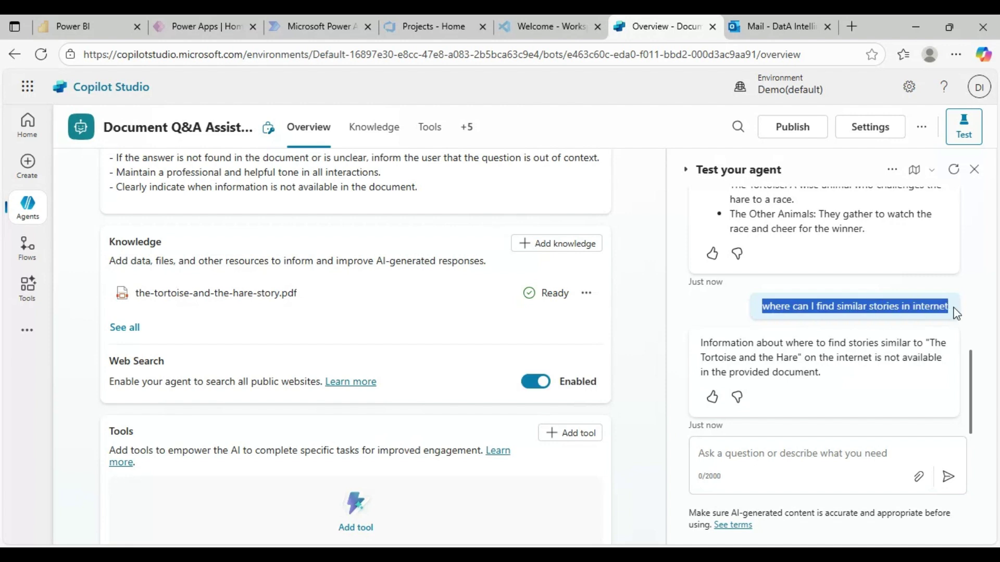
left_click(955, 179)
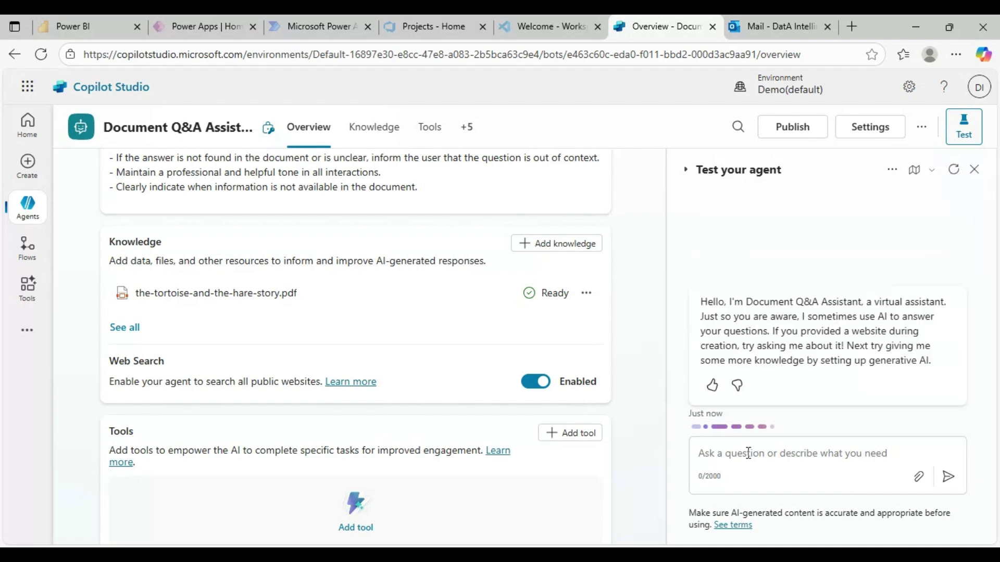
left_click(769, 453)
key("ctrl+v")
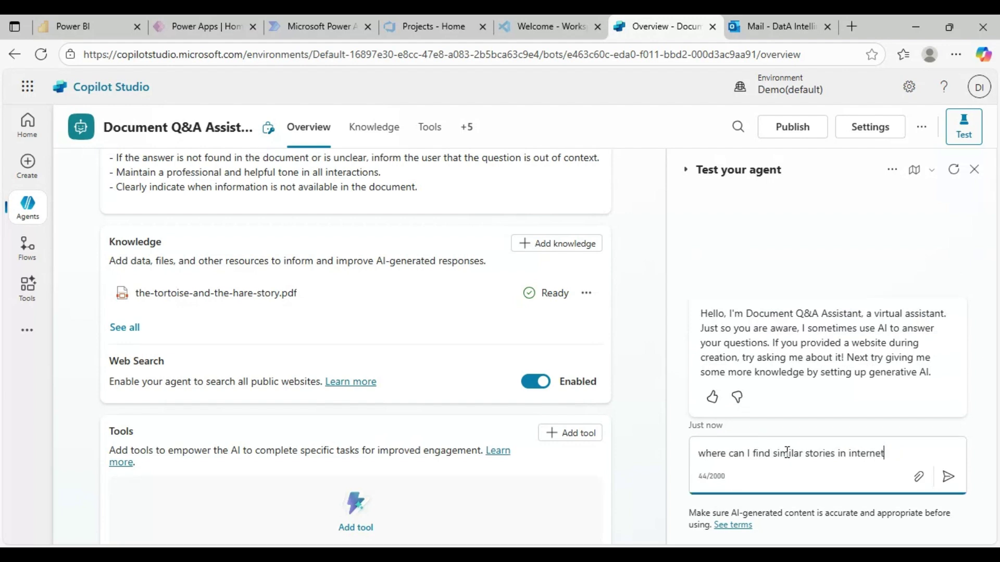
left_click(948, 477)
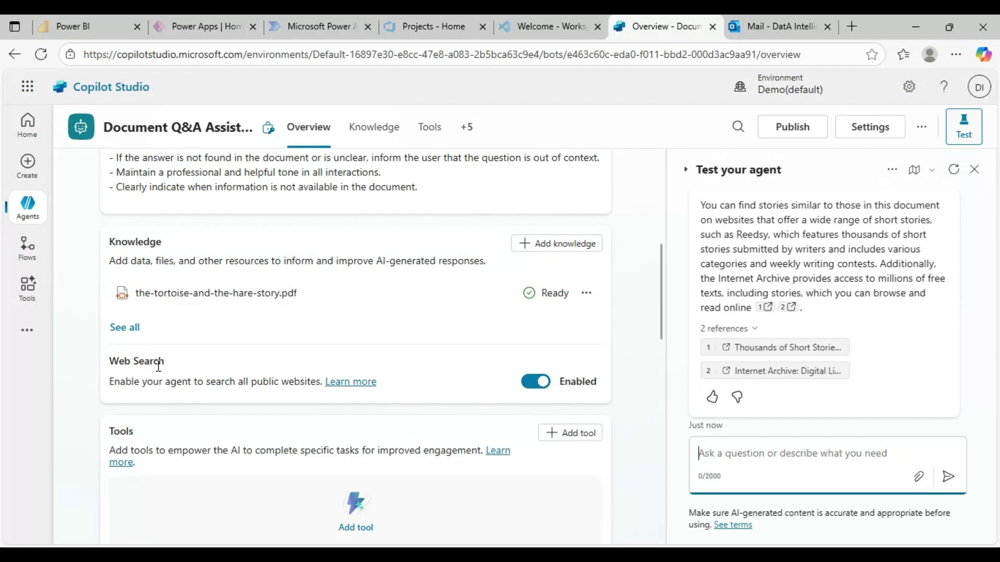
Step: Review the agent's overview, from its details, model and instructions through Knowledge, Web Search, Tools and Triggers to the connected Agents section
scroll(177, 411, "down", 3)
scroll(487, 474, "up", 1)
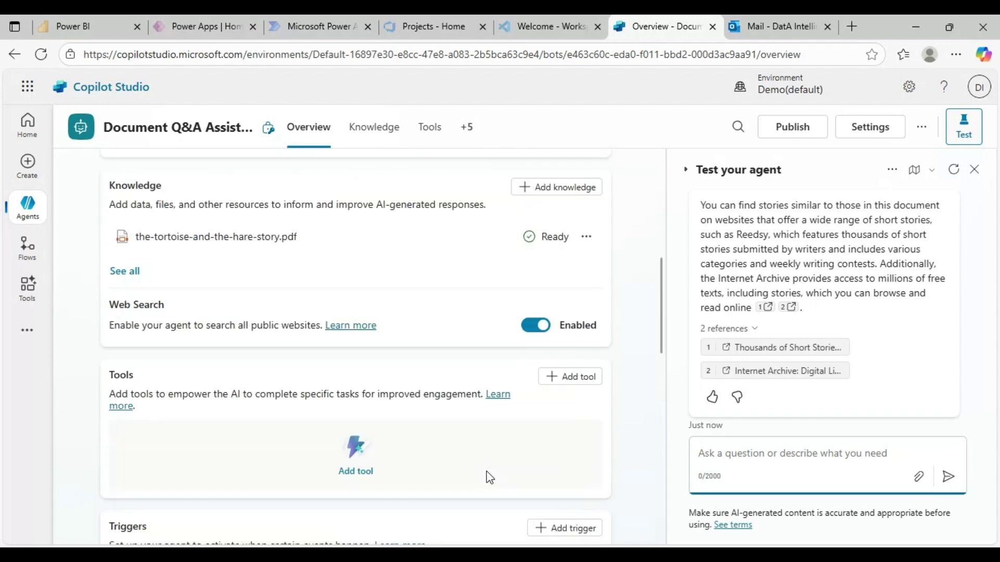
scroll(486, 471, "up", 8)
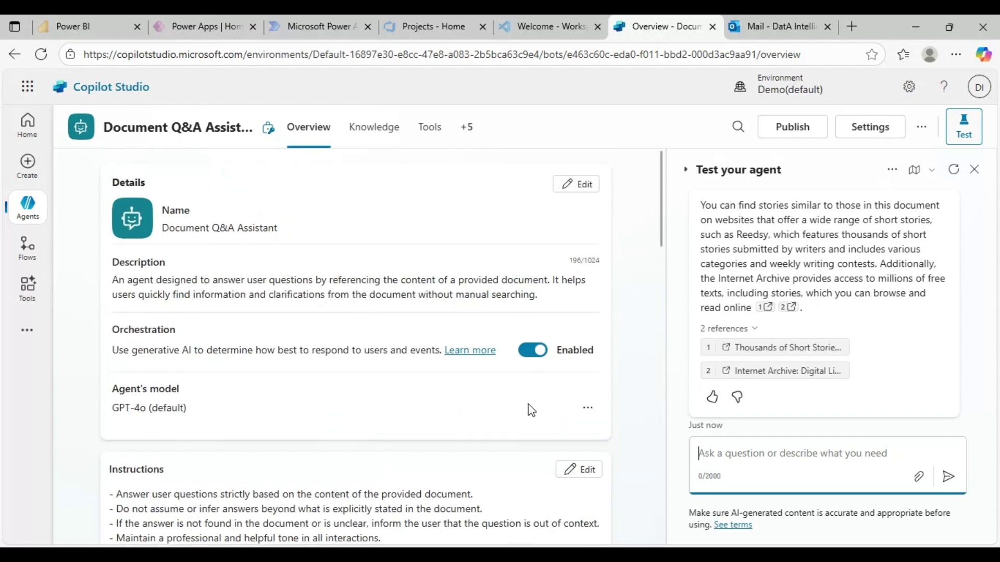
scroll(607, 364, "down", 4)
scroll(453, 370, "up", 2)
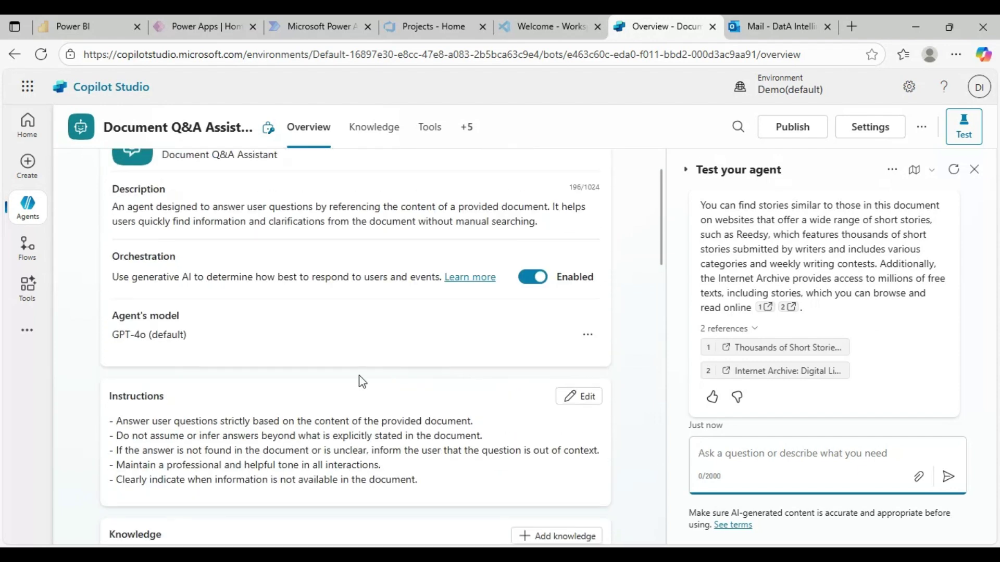
scroll(359, 381, "down", 2)
scroll(357, 371, "down", 3)
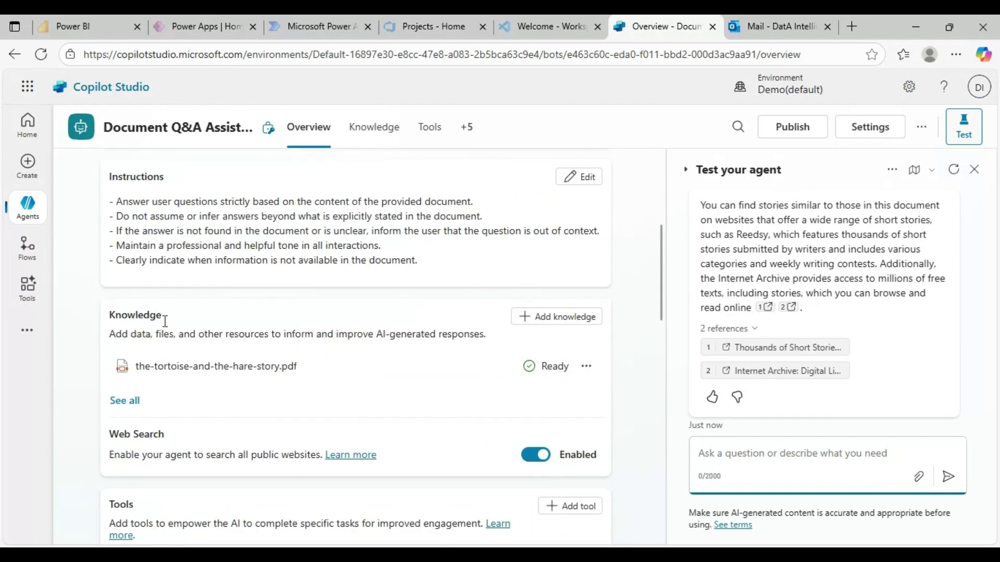
scroll(476, 351, "down", 3)
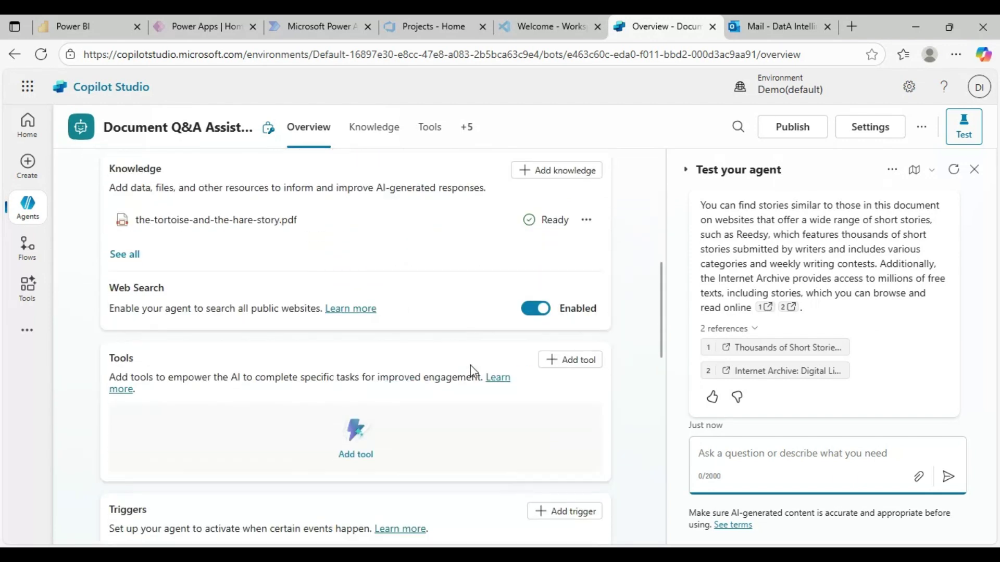
scroll(521, 401, "down", 1)
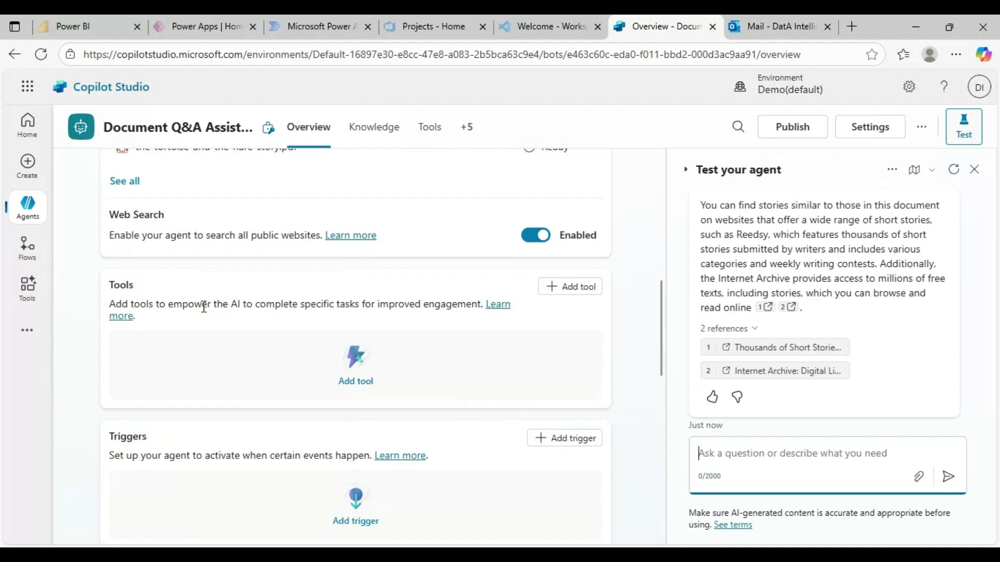
scroll(203, 308, "down", 1)
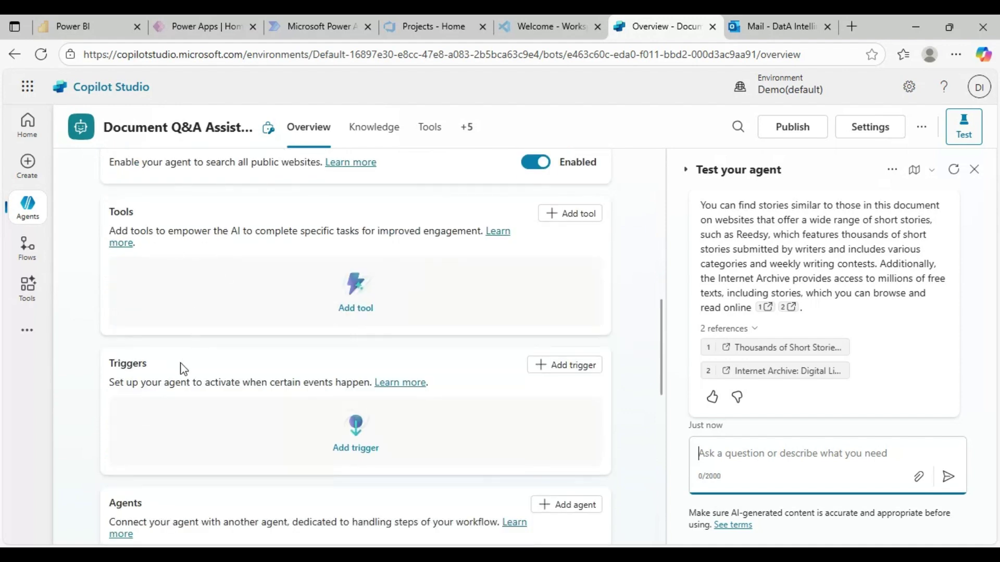
scroll(180, 362, "down", 1)
scroll(280, 441, "down", 1)
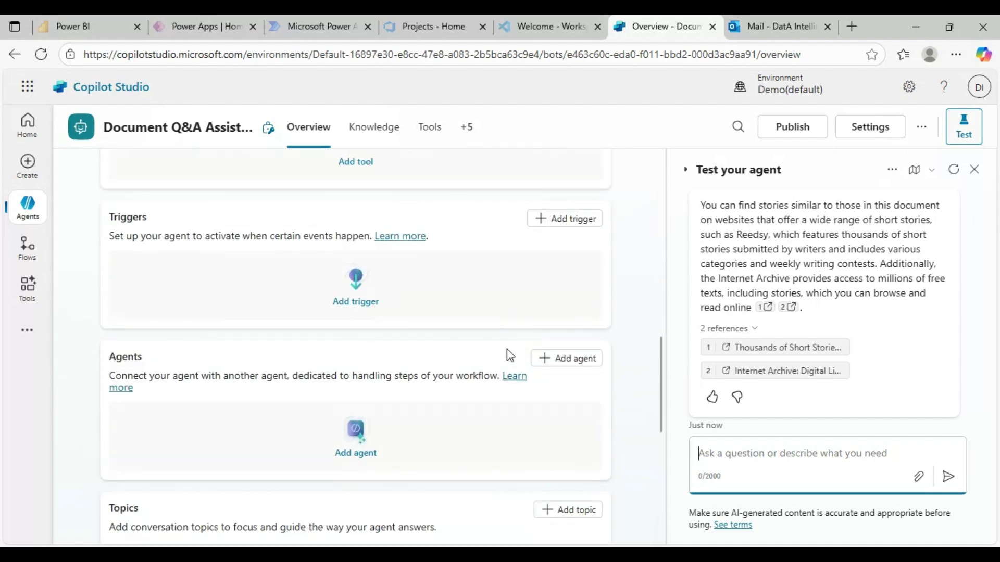
scroll(505, 355, "up", 1)
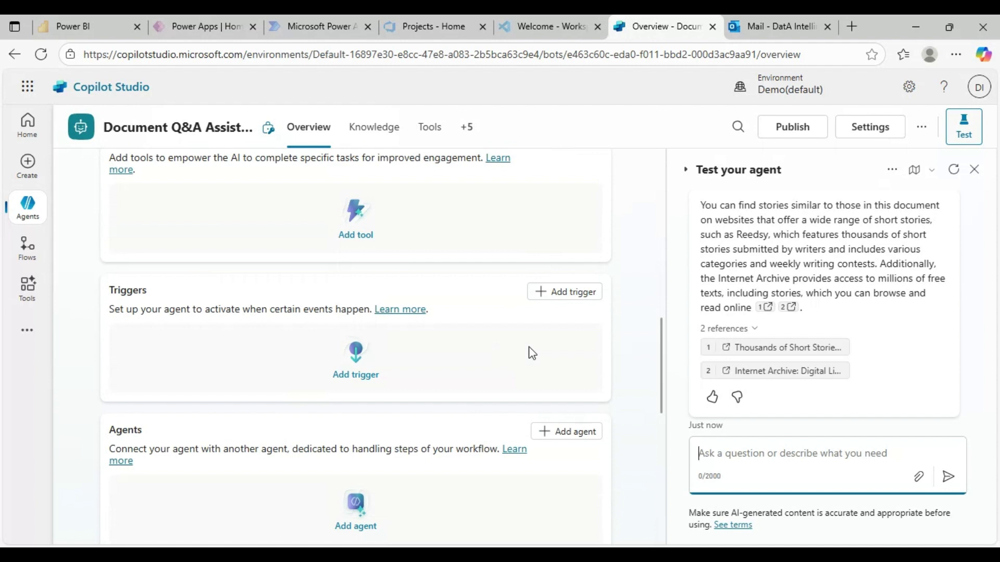
scroll(537, 357, "up", 1)
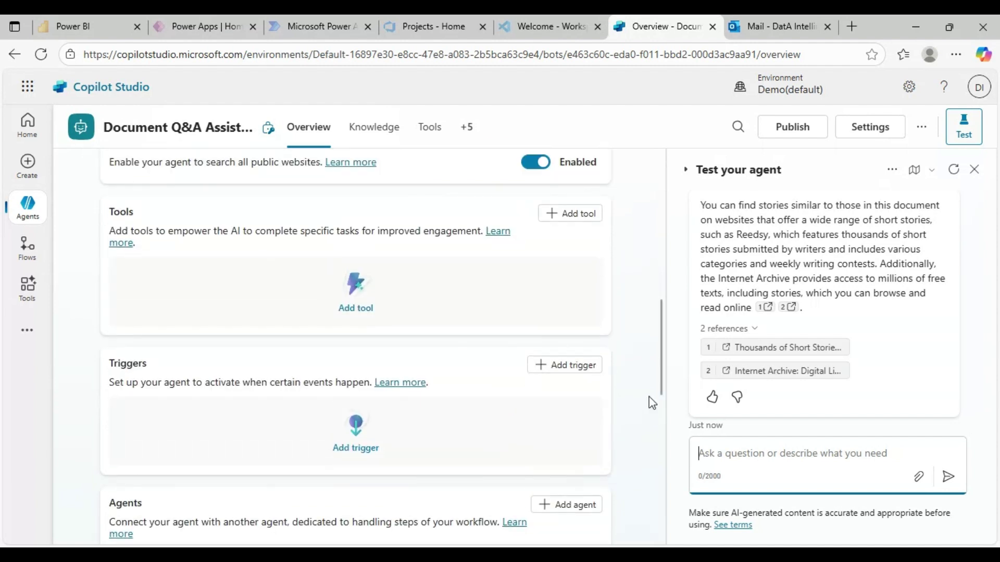